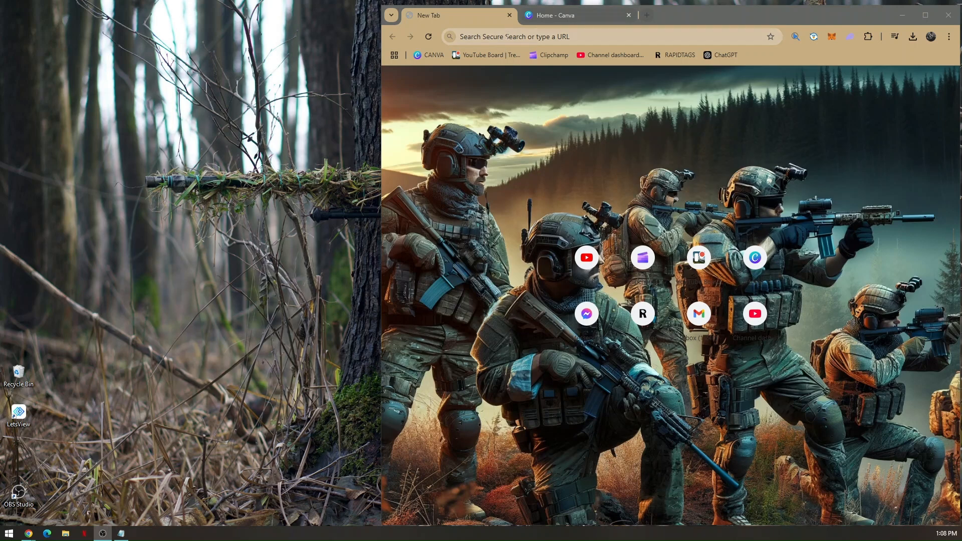
# Go to canva.com in the browser and maximize the browser window
pyautogui.click(508, 36)
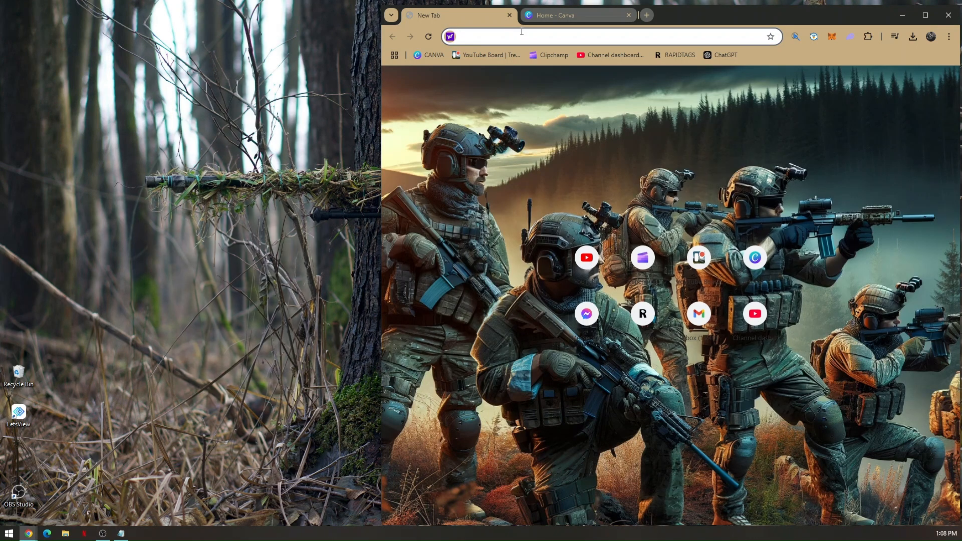
pyautogui.write('canva.com')
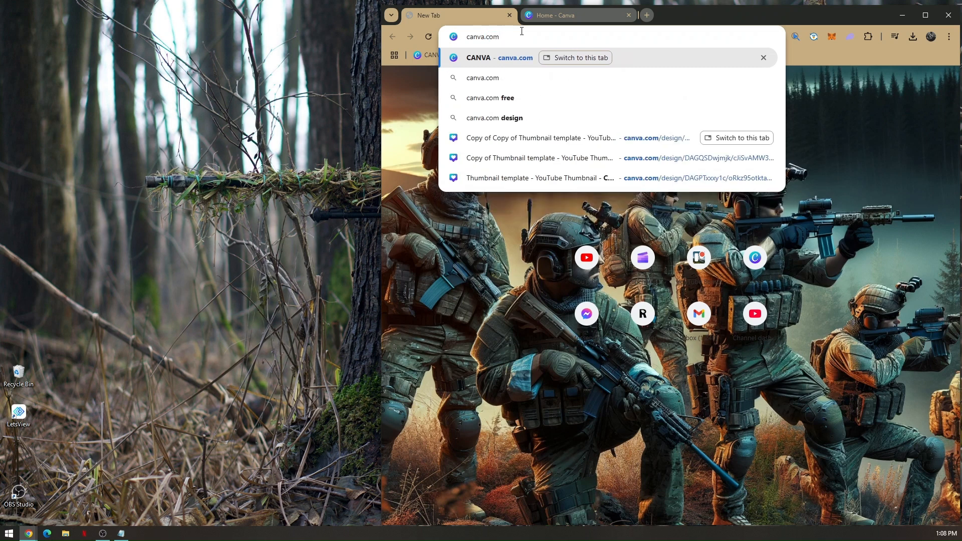
pyautogui.press('Return')
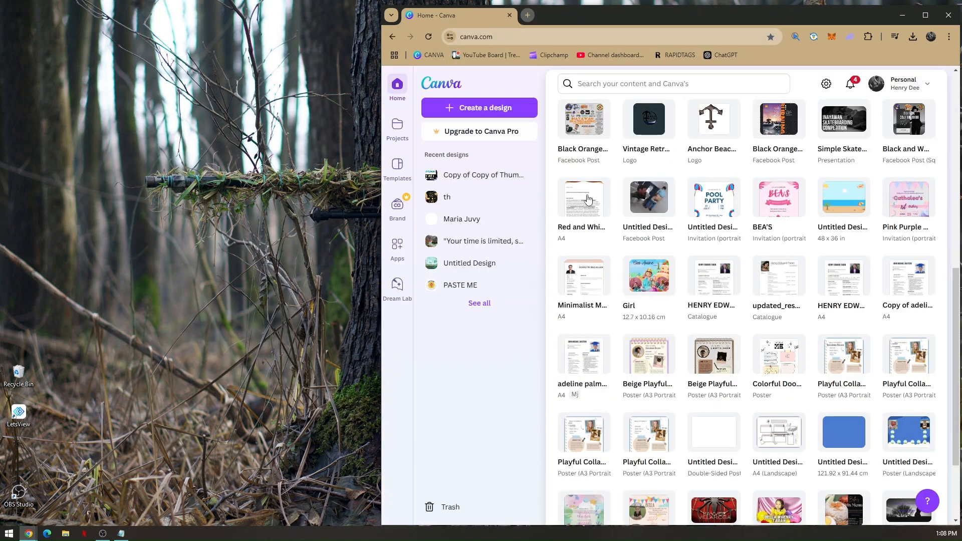
pyautogui.scroll(-5, 661, 304)
pyautogui.scroll(-5, 661, 305)
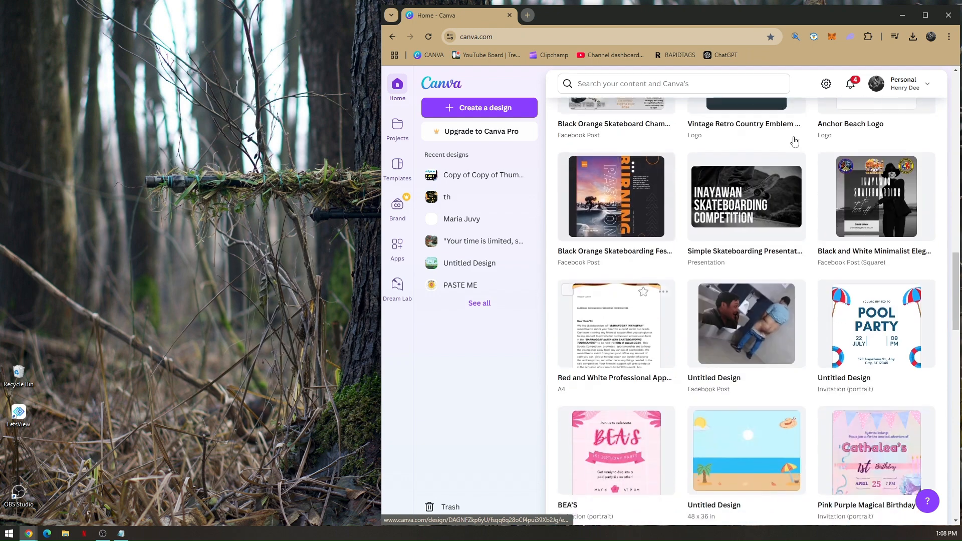
pyautogui.click(926, 15)
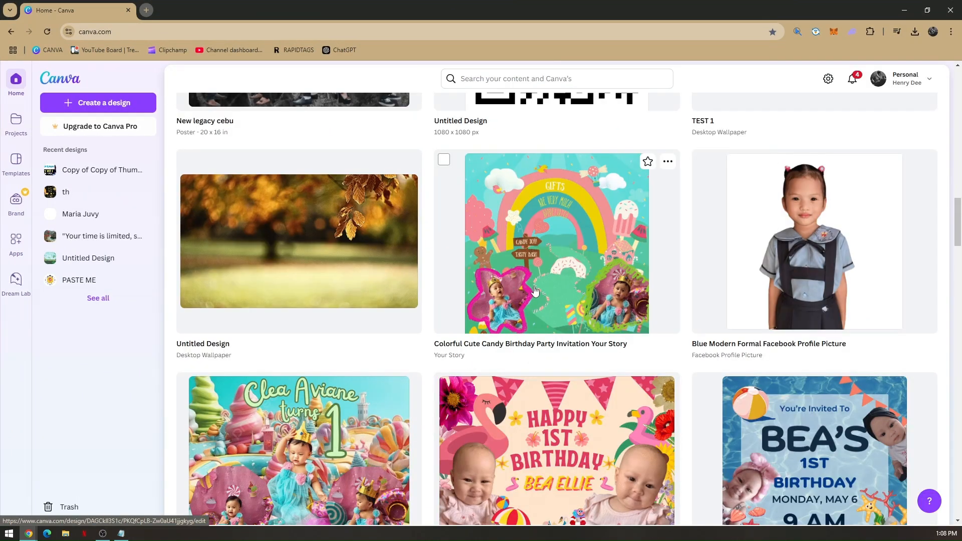
# Look through the recent designs on the home page, down to the oldest ones and back up to the poster collages
pyautogui.scroll(-10, 512, 284)
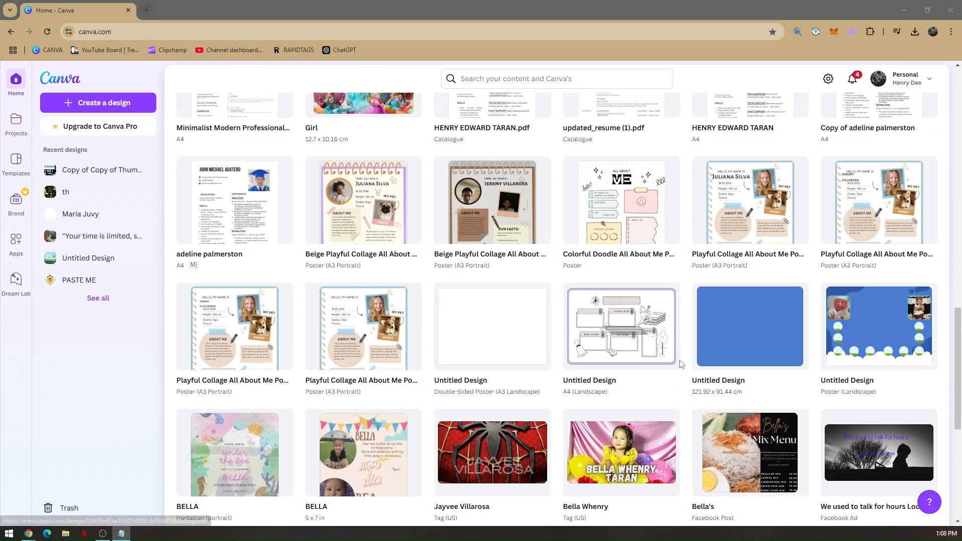
pyautogui.scroll(-1, 603, 317)
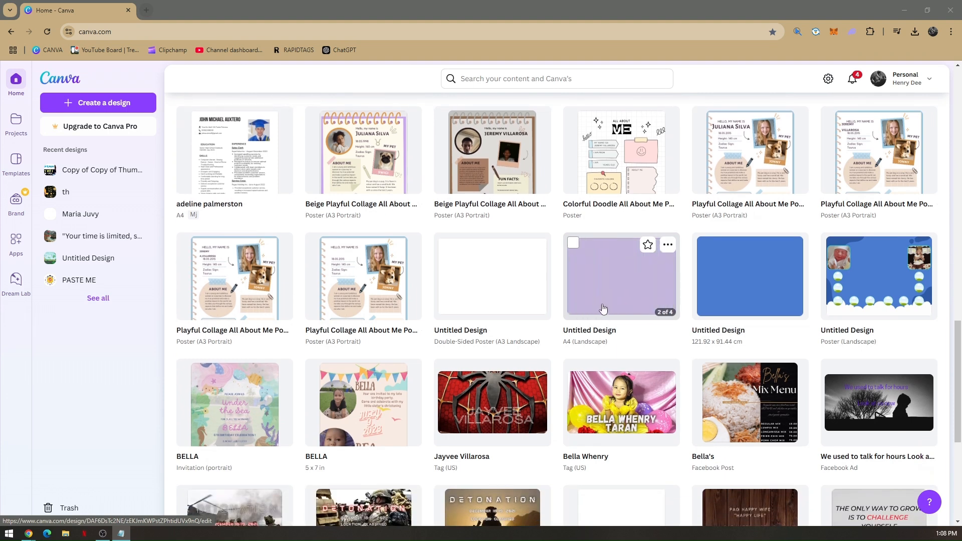
pyautogui.scroll(-2, 604, 314)
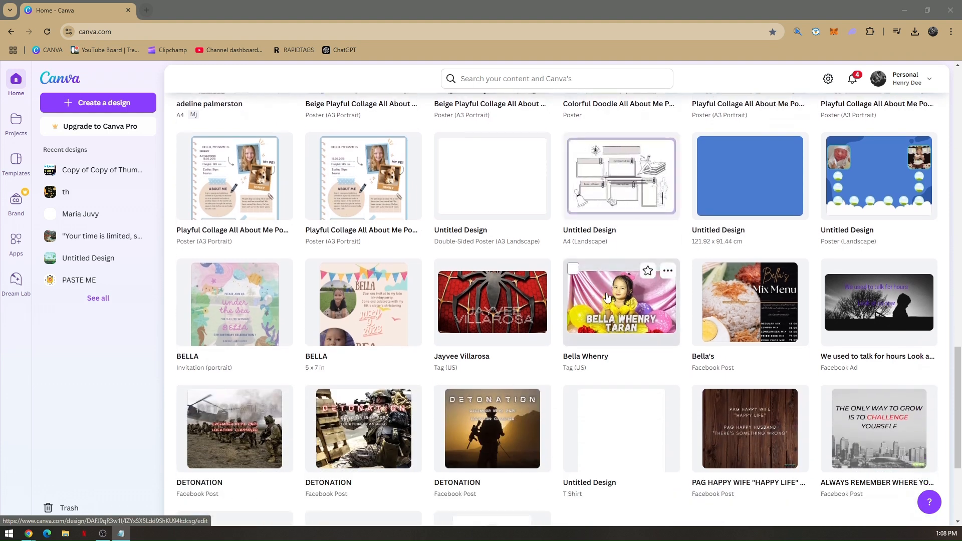
pyautogui.scroll(-2, 607, 297)
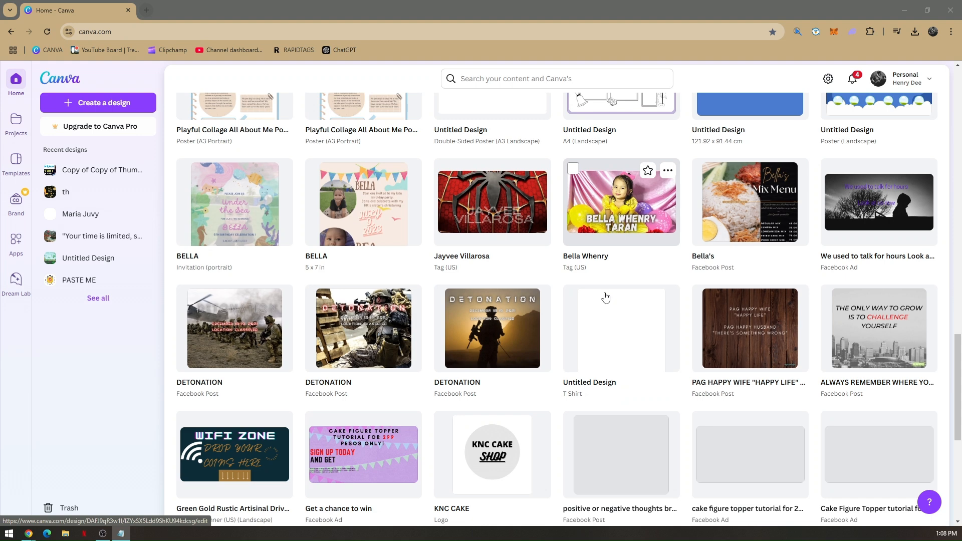
pyautogui.scroll(2, 609, 301)
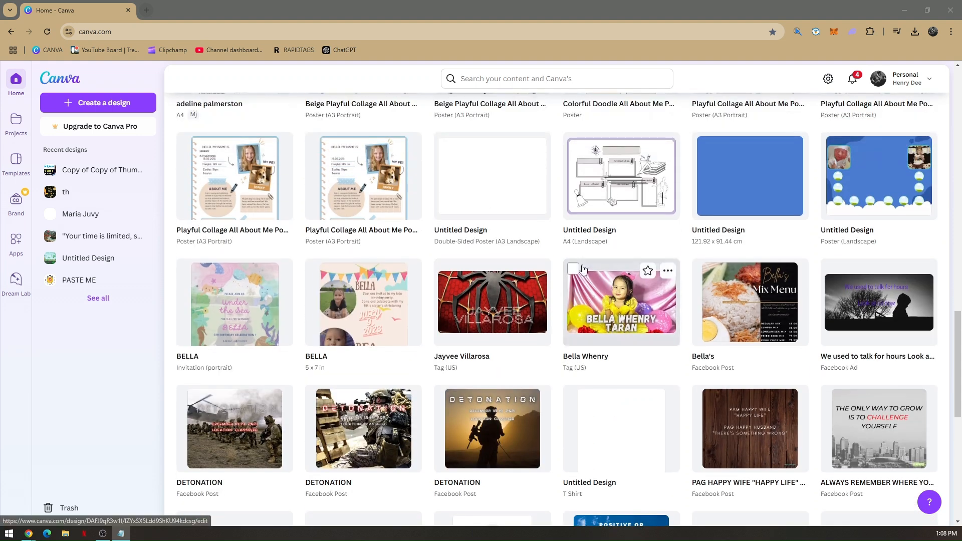
pyautogui.scroll(-1, 583, 270)
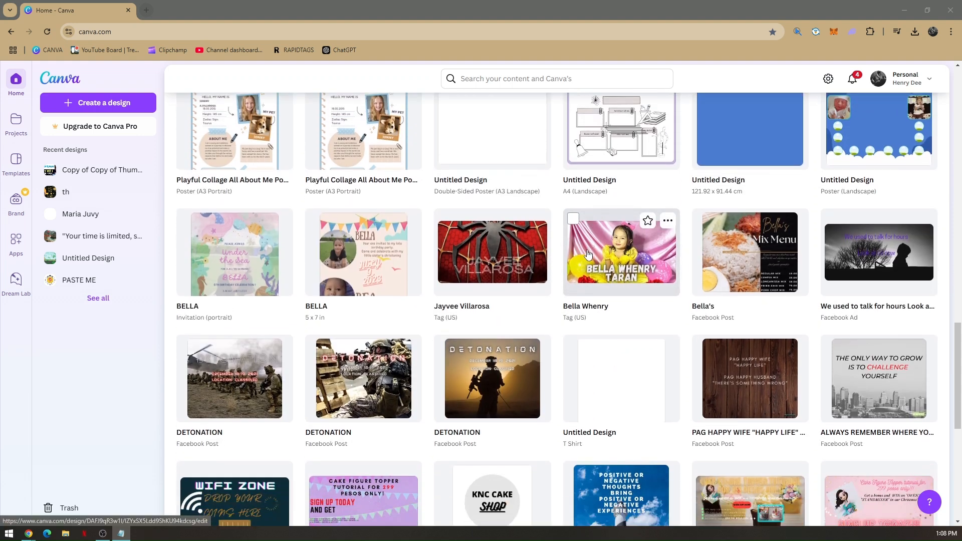
pyautogui.scroll(-1, 582, 254)
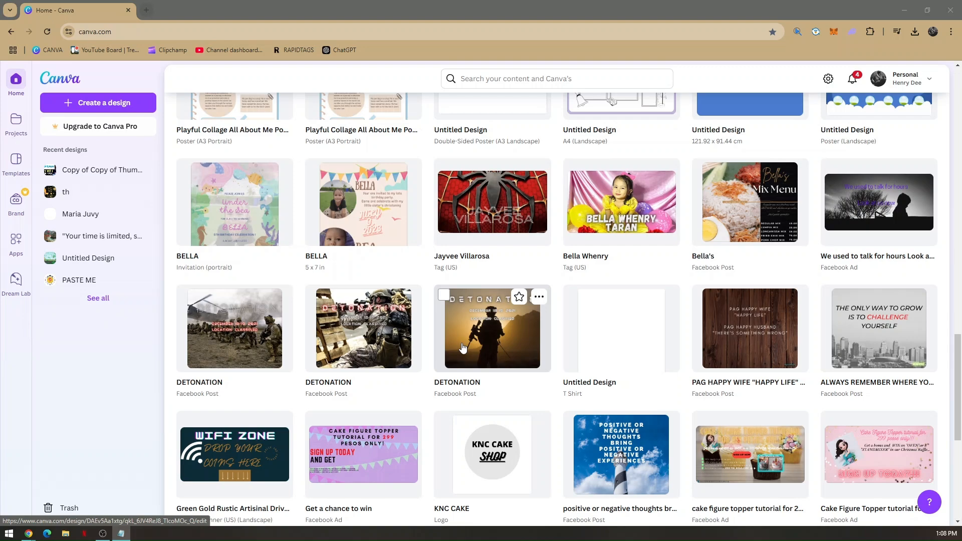
pyautogui.scroll(5, 471, 341)
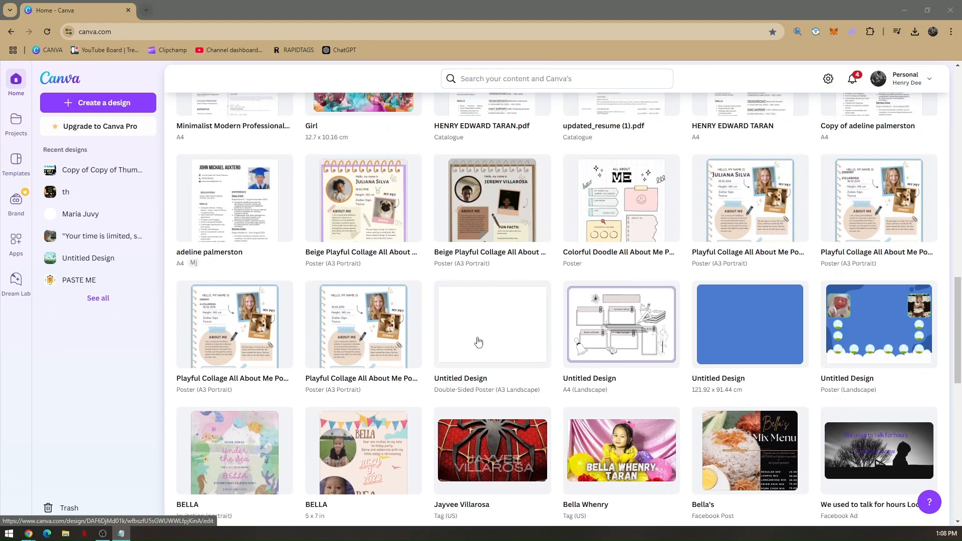
pyautogui.scroll(-3, 526, 346)
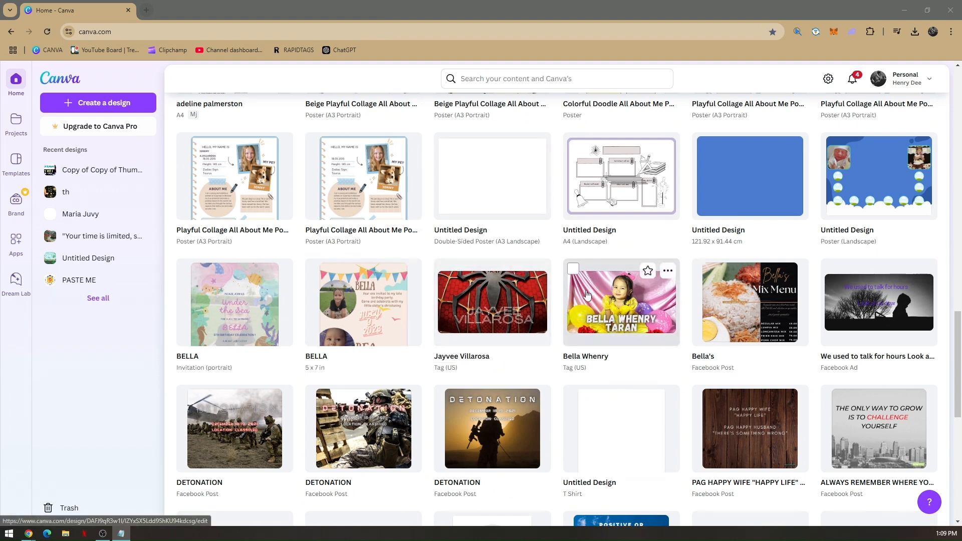
pyautogui.scroll(-1, 596, 370)
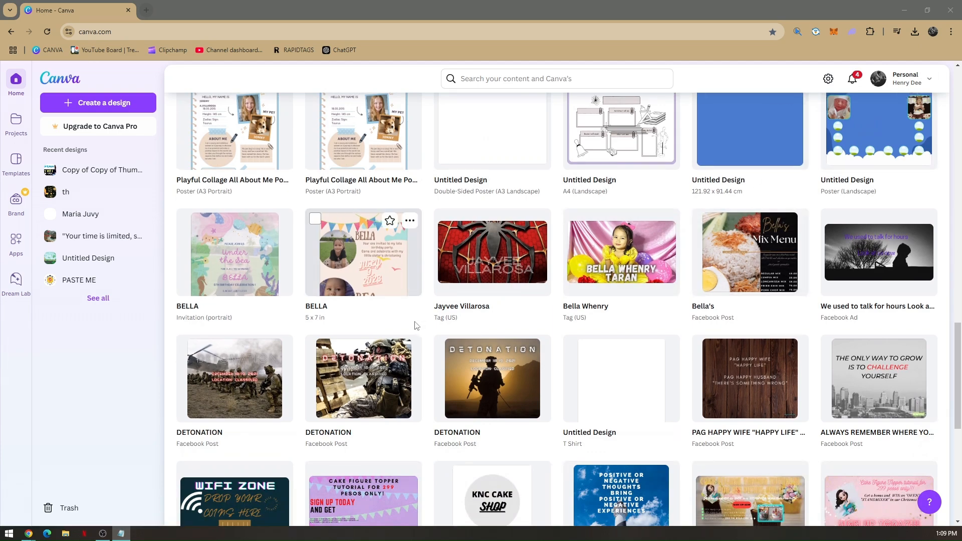
pyautogui.scroll(-5, 416, 326)
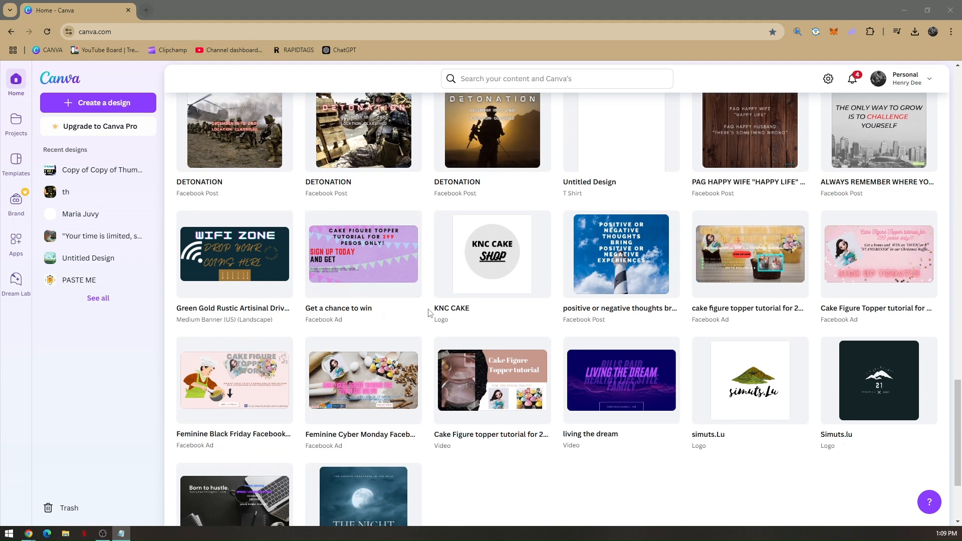
pyautogui.scroll(-2, 429, 314)
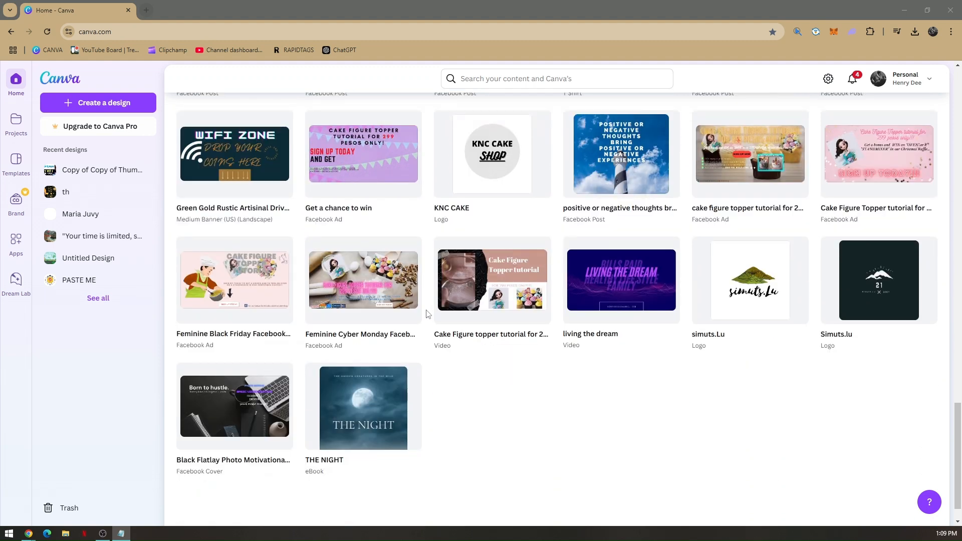
pyautogui.scroll(11, 505, 398)
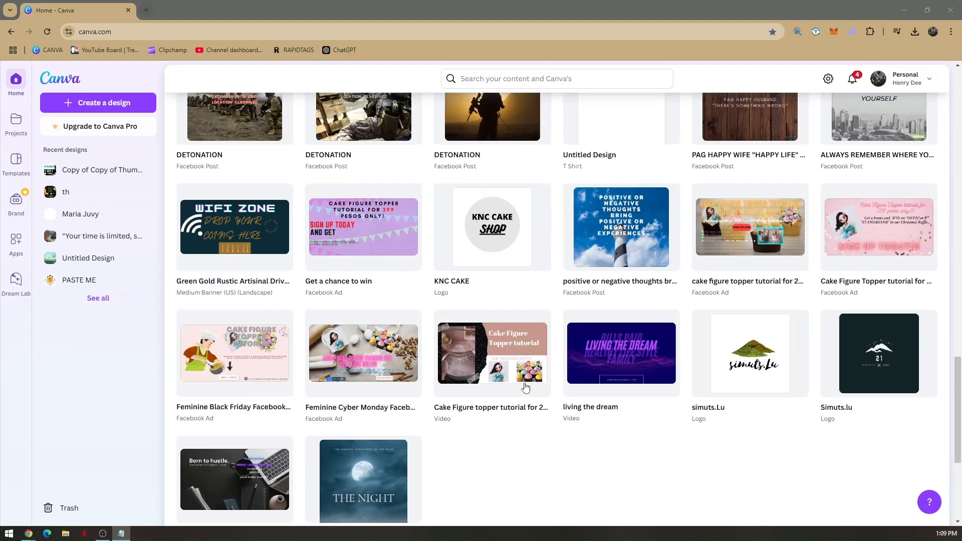
pyautogui.scroll(3, 452, 356)
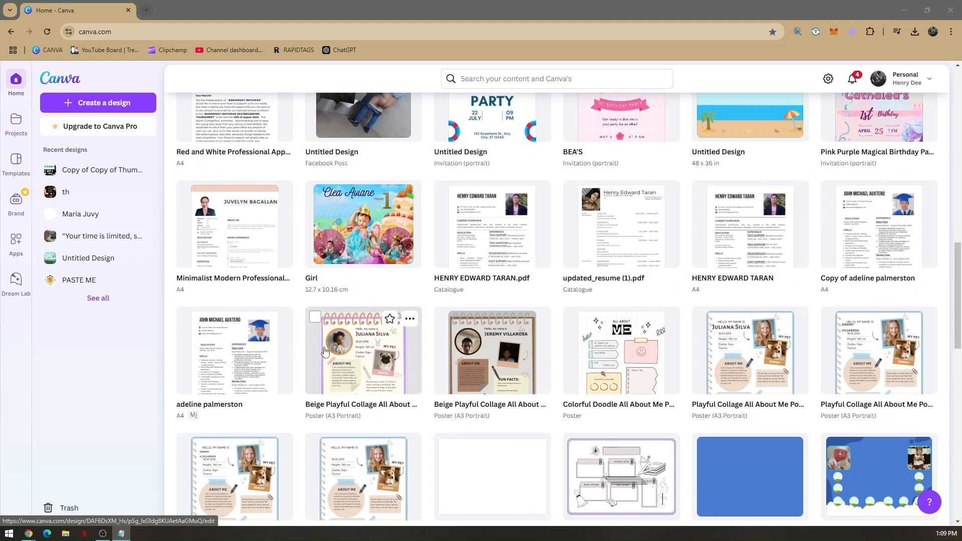
pyautogui.scroll(-2, 354, 346)
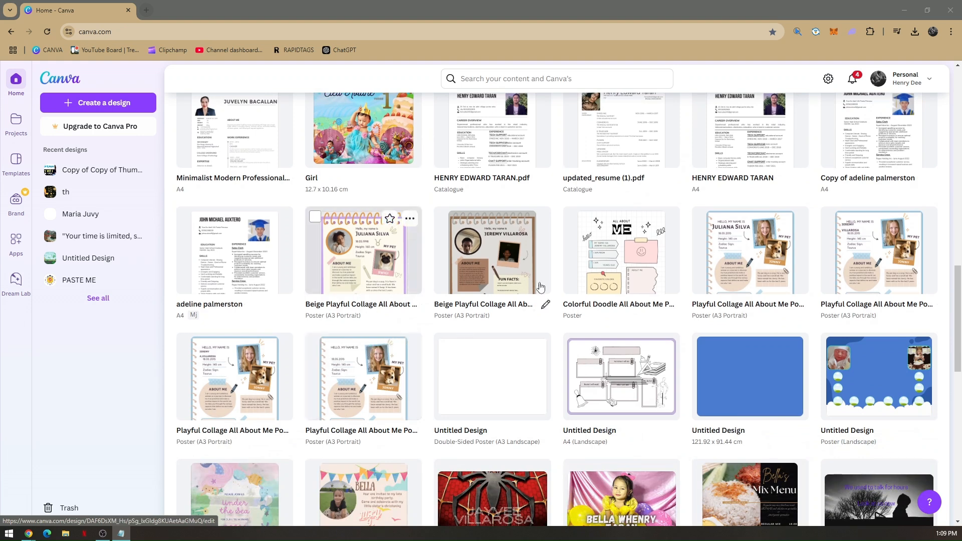
# Start creating a design, search the design types for "poster", and look through the offered poster formats and sizes
pyautogui.click(96, 106)
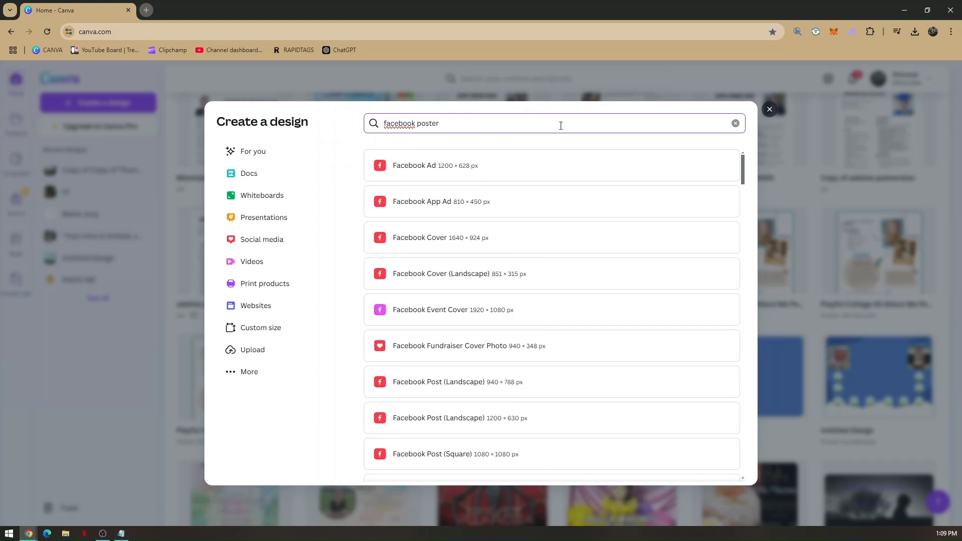
pyautogui.click(777, 108)
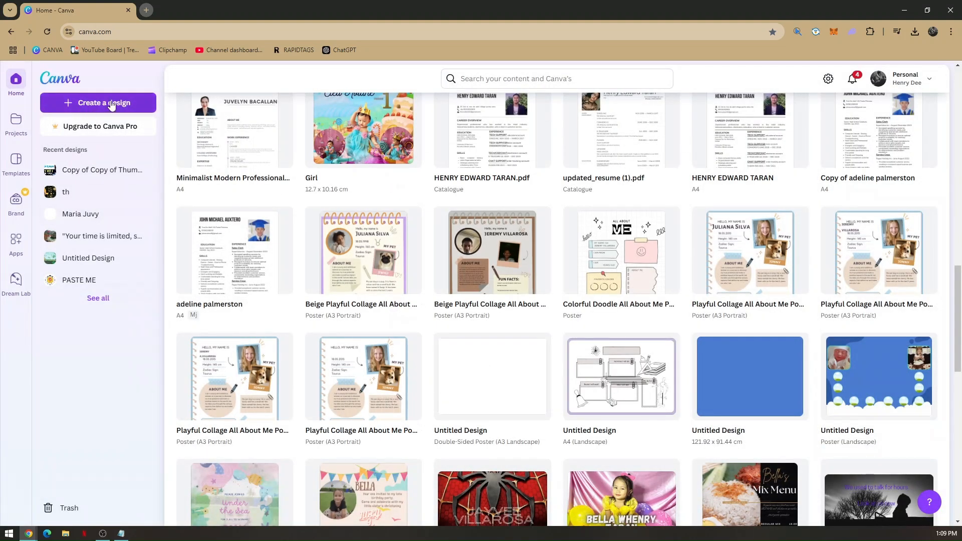
pyautogui.click(91, 107)
pyautogui.hotkey('ctrl', 'shift', 'Left')
pyautogui.hotkey('ctrl', 'shift', 'Left')
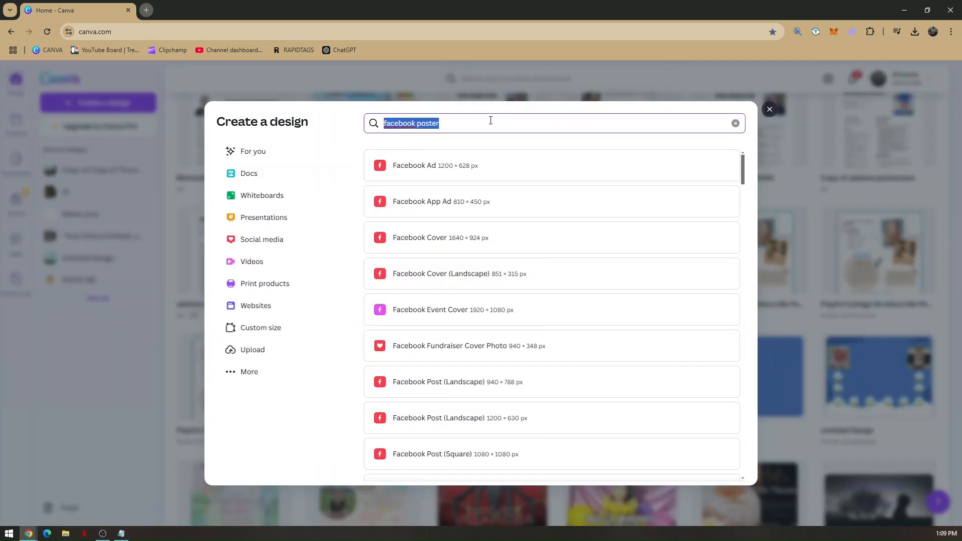
pyautogui.write('poster')
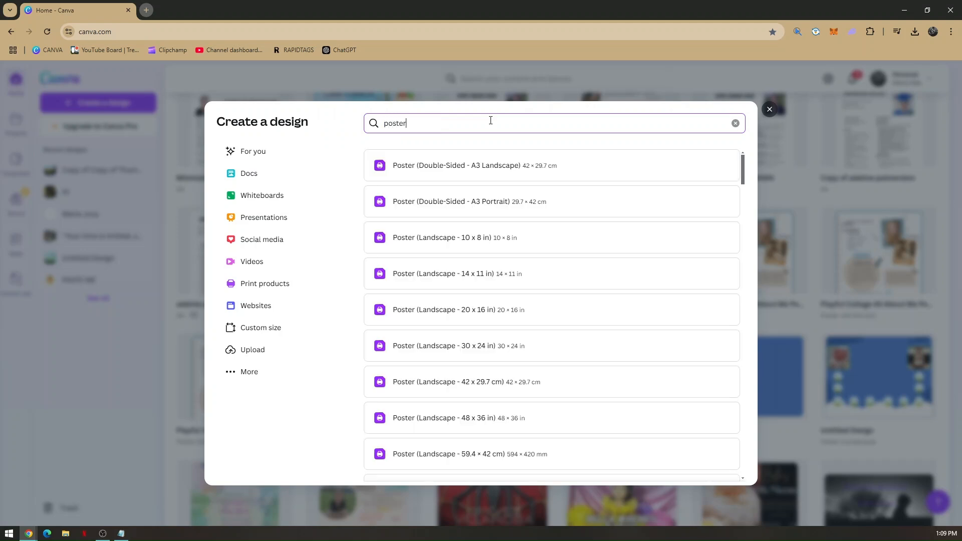
pyautogui.scroll(-15, 506, 266)
pyautogui.scroll(15, 517, 260)
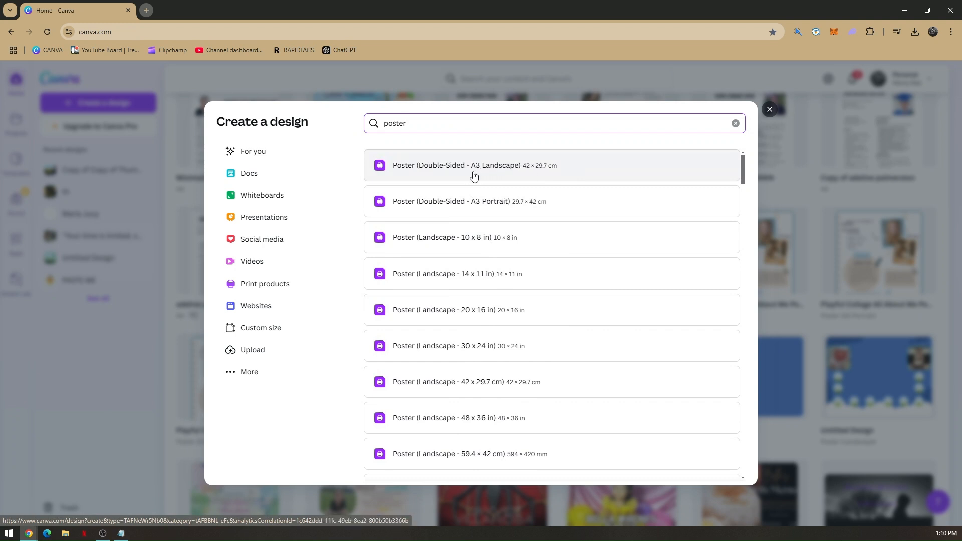
pyautogui.scroll(-5, 477, 273)
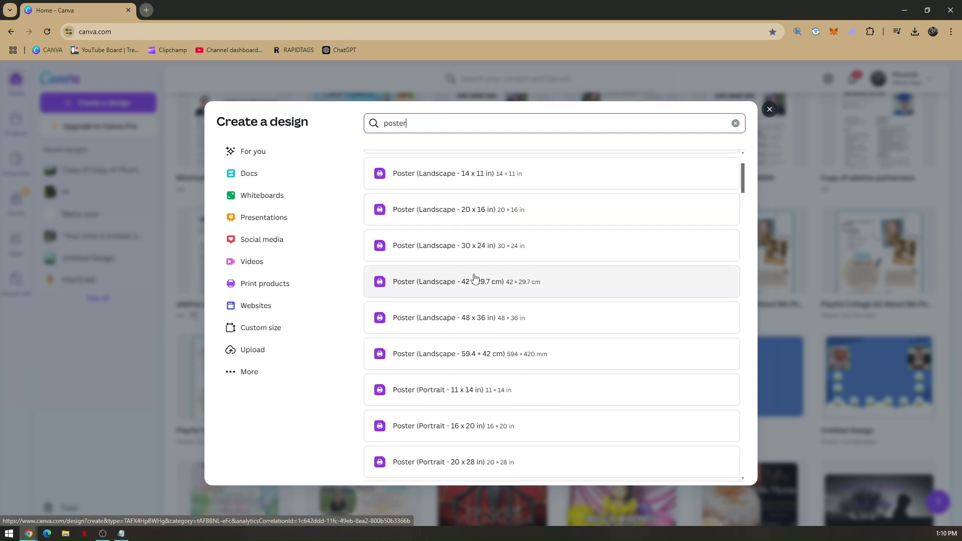
pyautogui.scroll(-8, 472, 337)
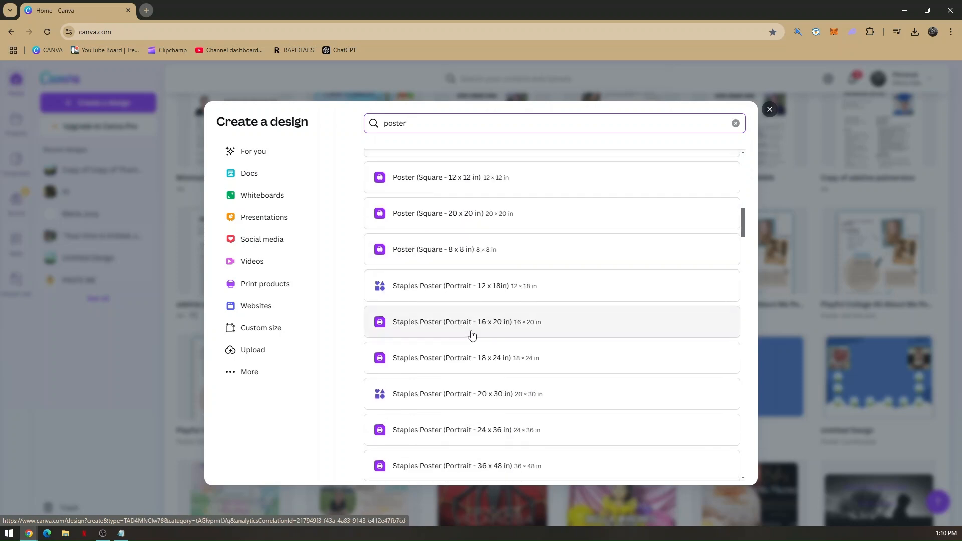
pyautogui.scroll(-3, 504, 328)
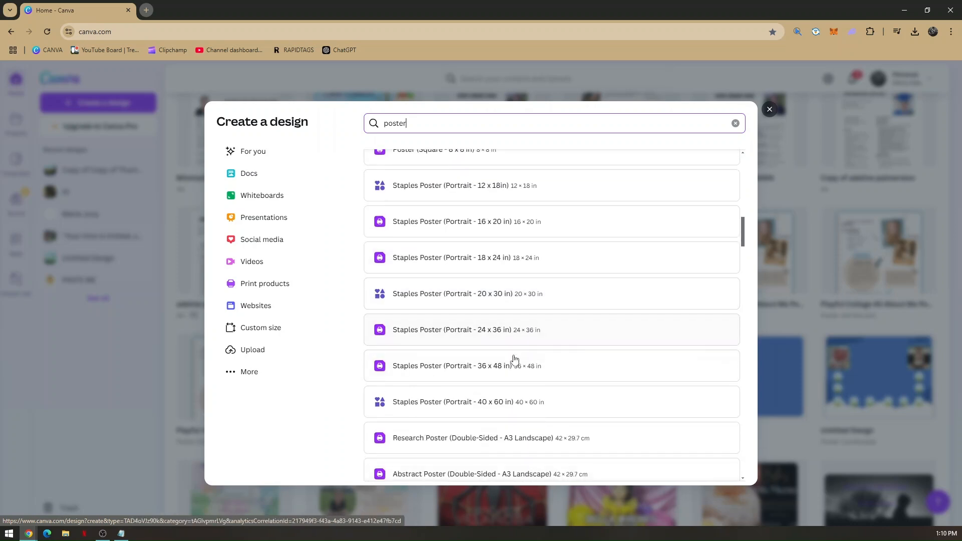
pyautogui.scroll(3, 511, 351)
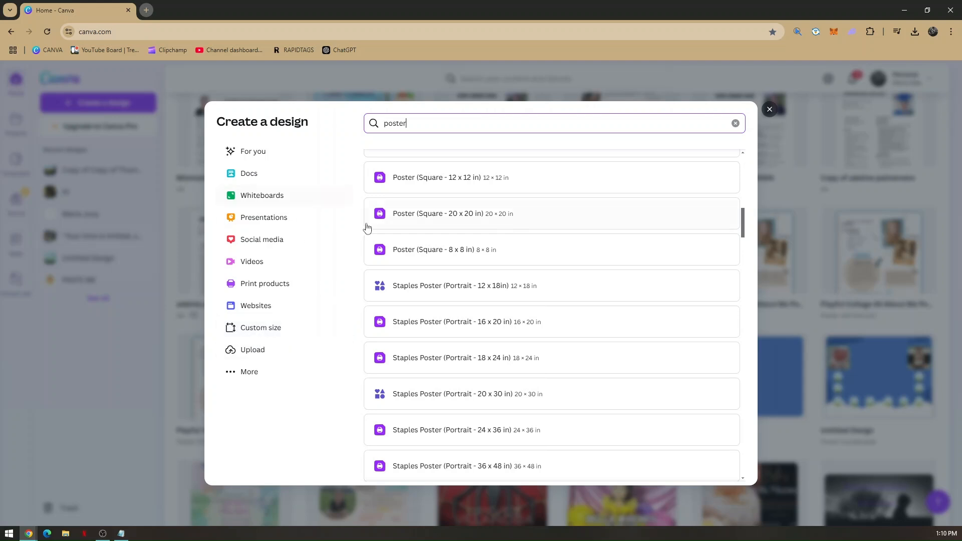
# Clear the design type search and look through the suggested thumbnail, logo, Instagram post and presentation templates
pyautogui.doubleClick(414, 124)
pyautogui.press('BackSpace')
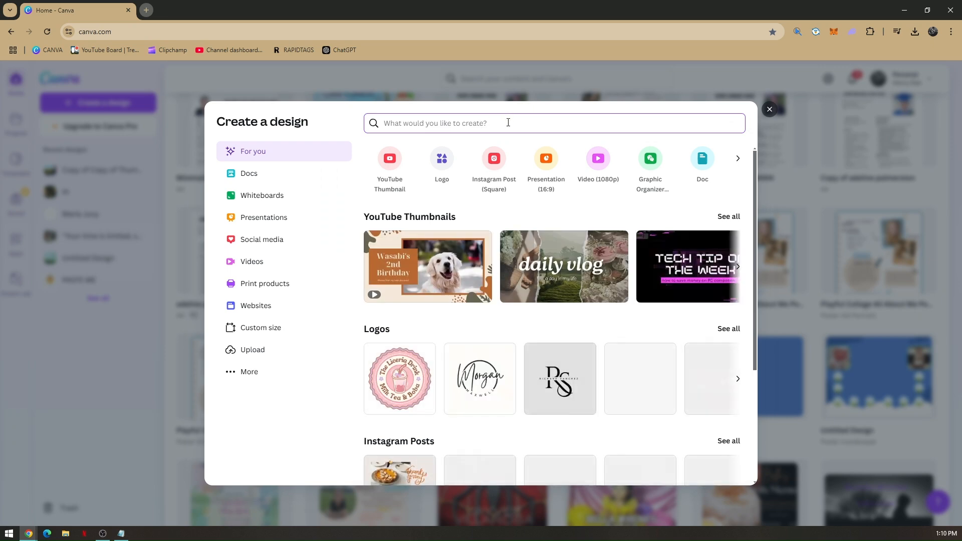
pyautogui.scroll(-2, 502, 228)
pyautogui.scroll(-2, 514, 268)
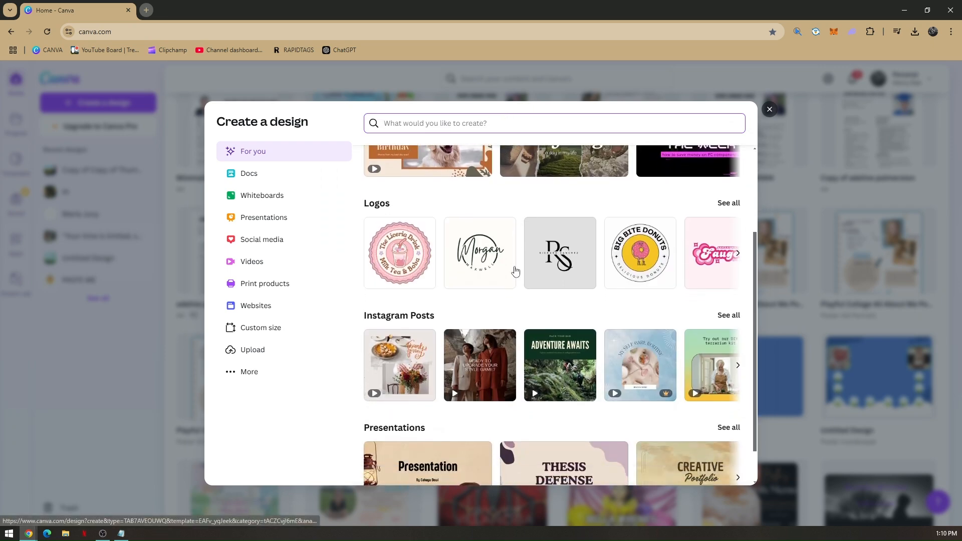
pyautogui.scroll(4, 514, 291)
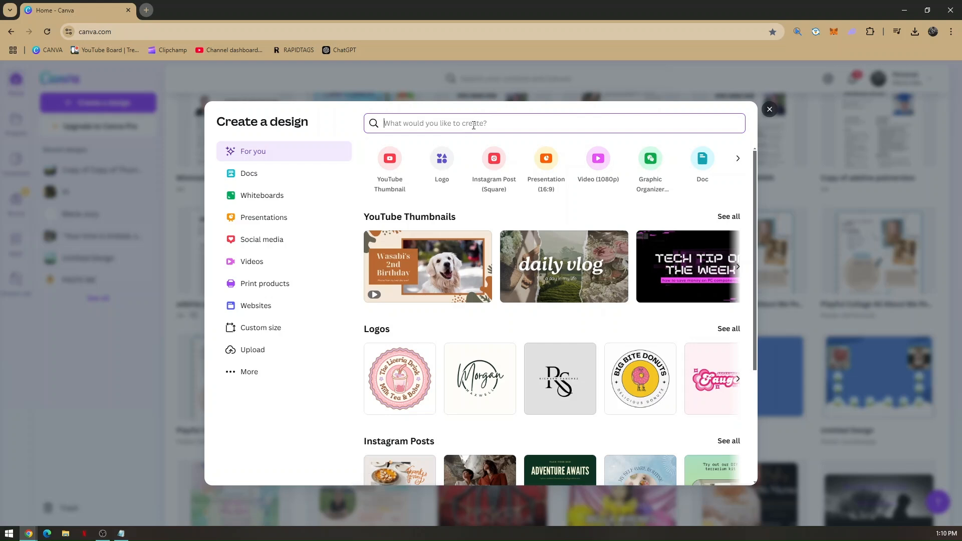
# Search the design types for "facebook poster" and look through the offered Facebook formats
pyautogui.write('facebo')
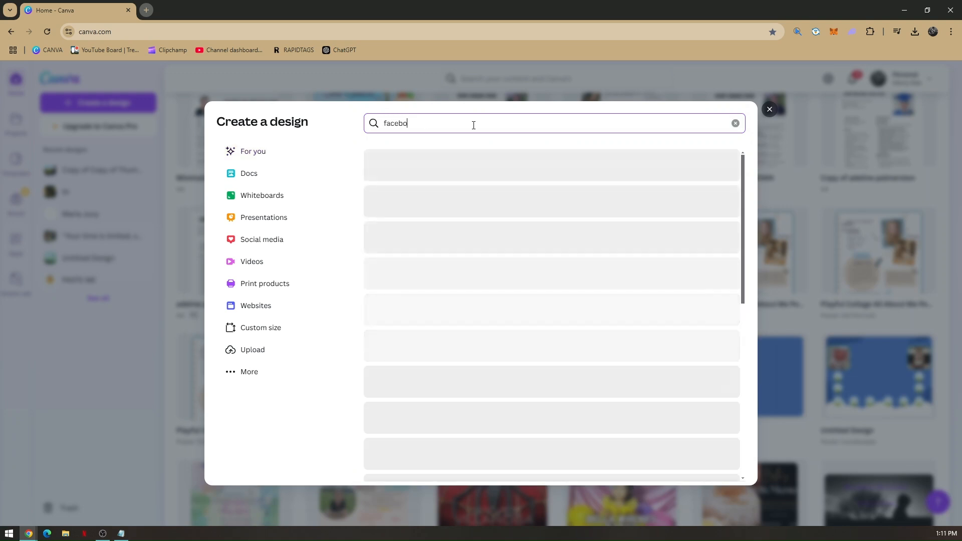
pyautogui.write('ok poster')
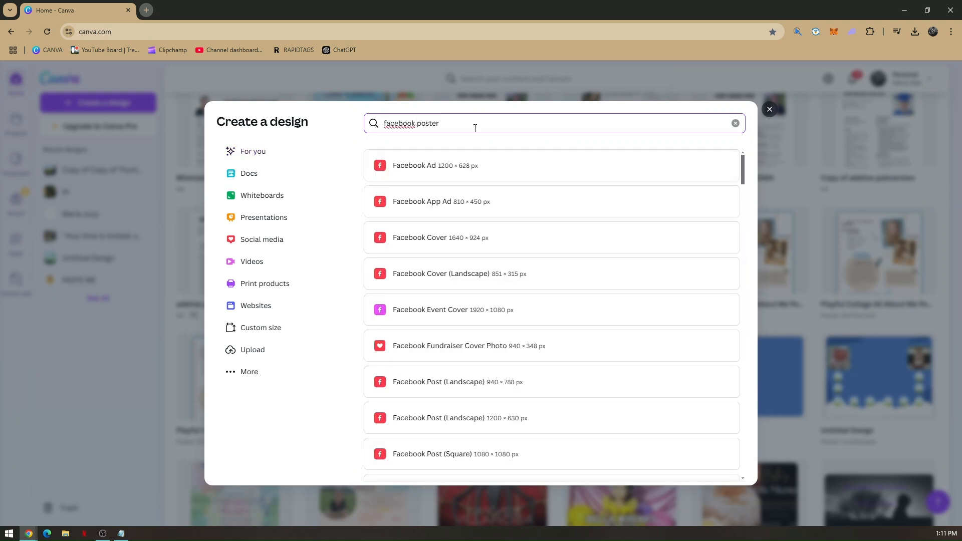
pyautogui.scroll(-3, 499, 262)
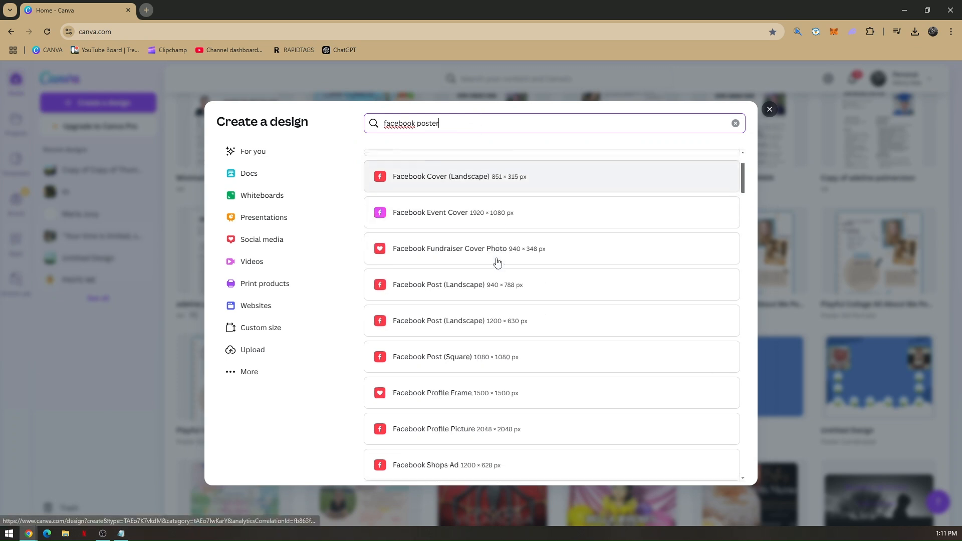
# Look through the Facebook and poster formats and create a blank landscape poster of 30 x 24 in
pyautogui.scroll(-3, 499, 262)
pyautogui.scroll(4, 501, 262)
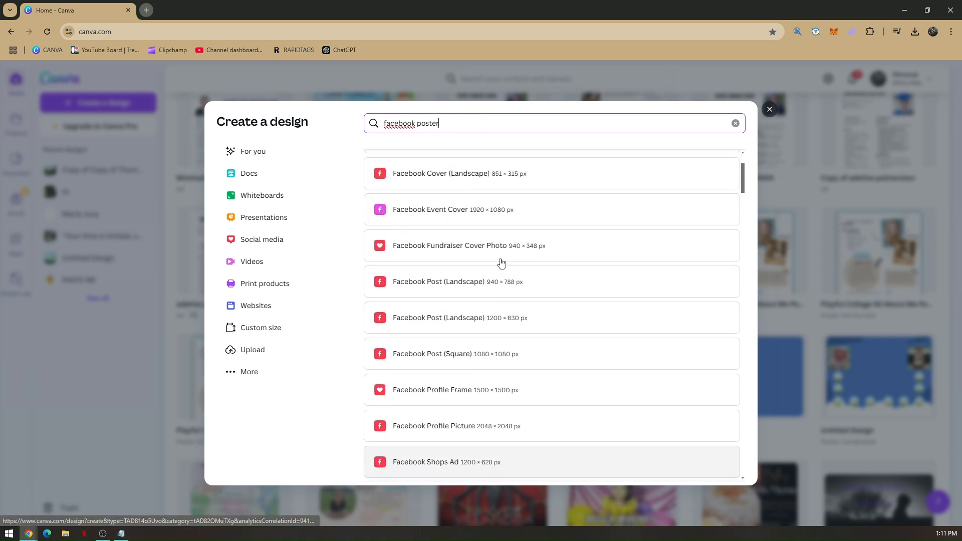
pyautogui.scroll(2, 501, 258)
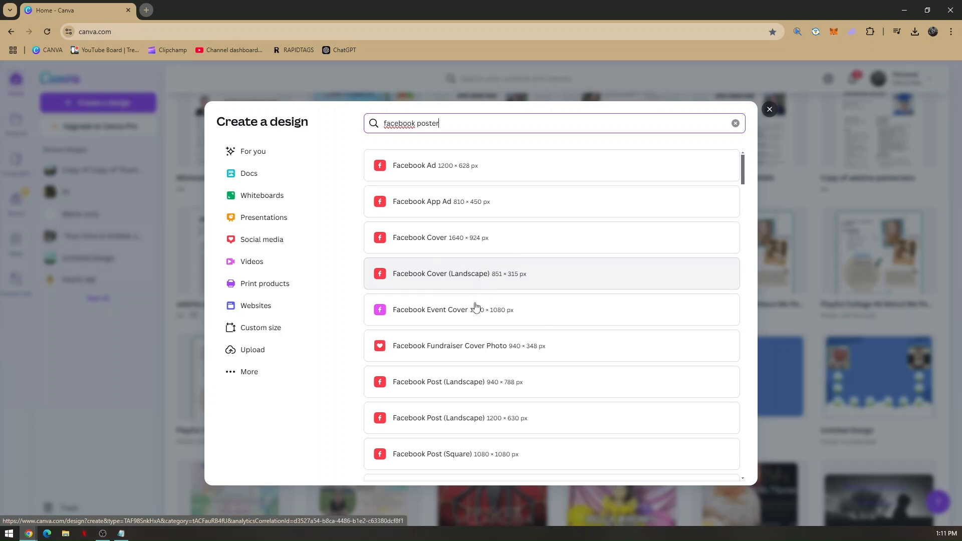
pyautogui.scroll(-1, 478, 307)
pyautogui.scroll(-3, 479, 304)
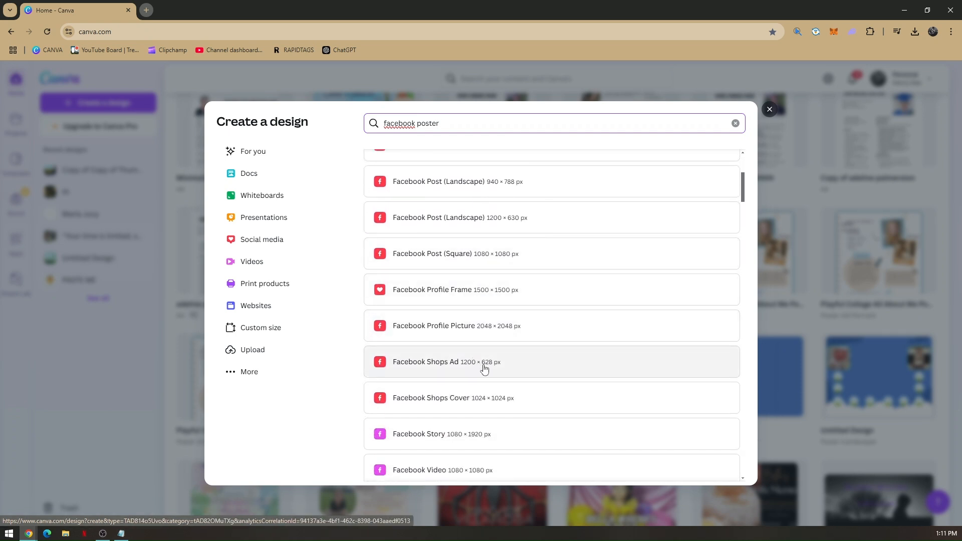
pyautogui.scroll(-1, 519, 372)
pyautogui.scroll(-1, 520, 372)
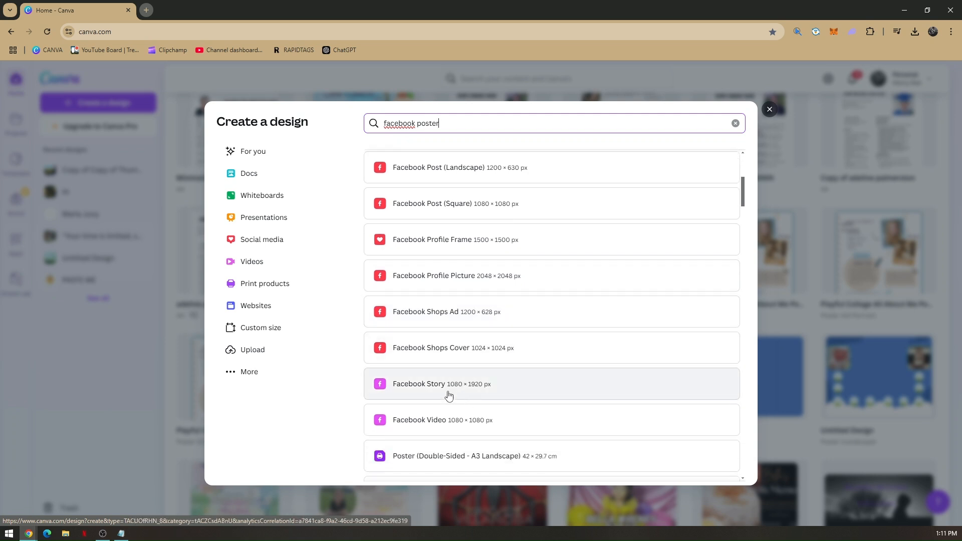
pyautogui.scroll(-8, 516, 392)
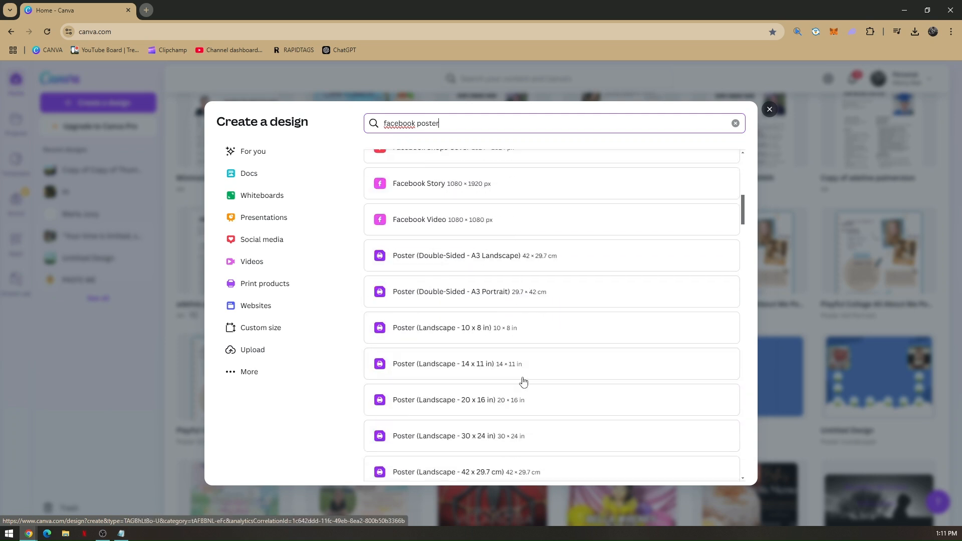
pyautogui.scroll(3, 530, 393)
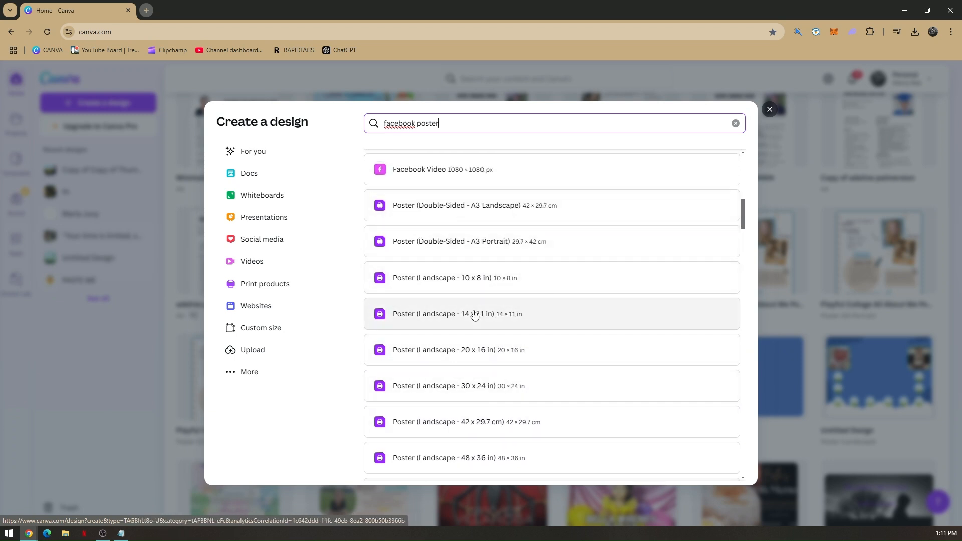
pyautogui.scroll(-1, 475, 315)
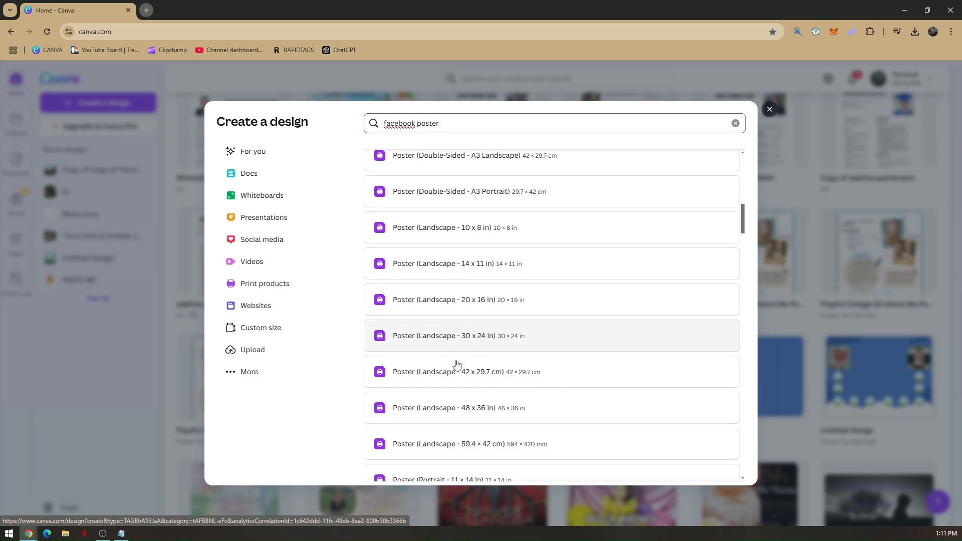
pyautogui.click(455, 335)
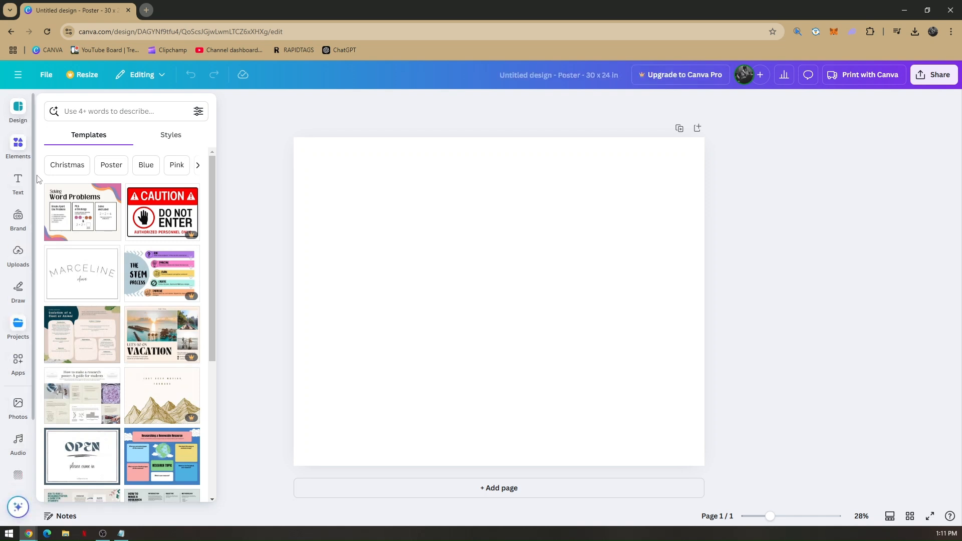
# Look through the suggested poster templates for the blank design and check which ones are free or Pro
pyautogui.click(19, 112)
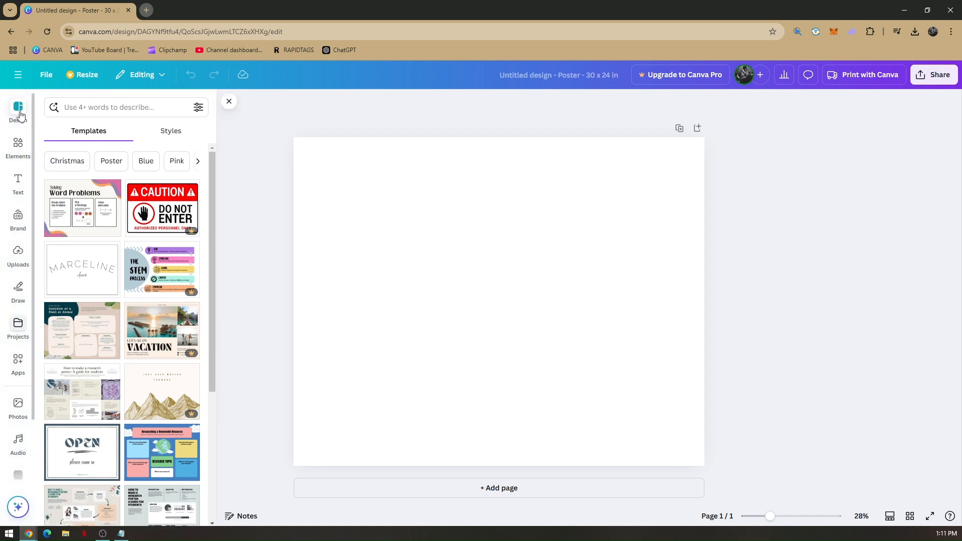
pyautogui.scroll(-4, 120, 246)
pyautogui.scroll(-2, 120, 247)
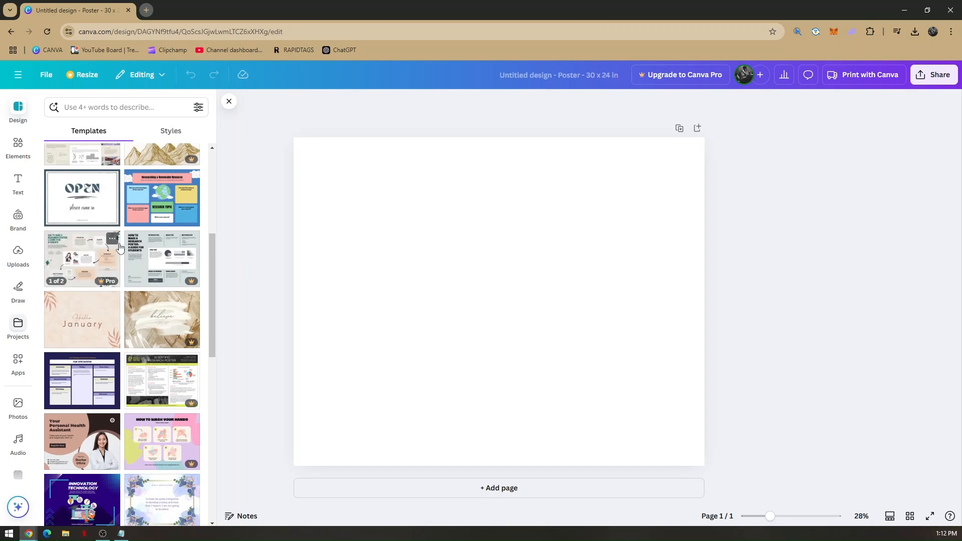
pyautogui.scroll(-1, 130, 266)
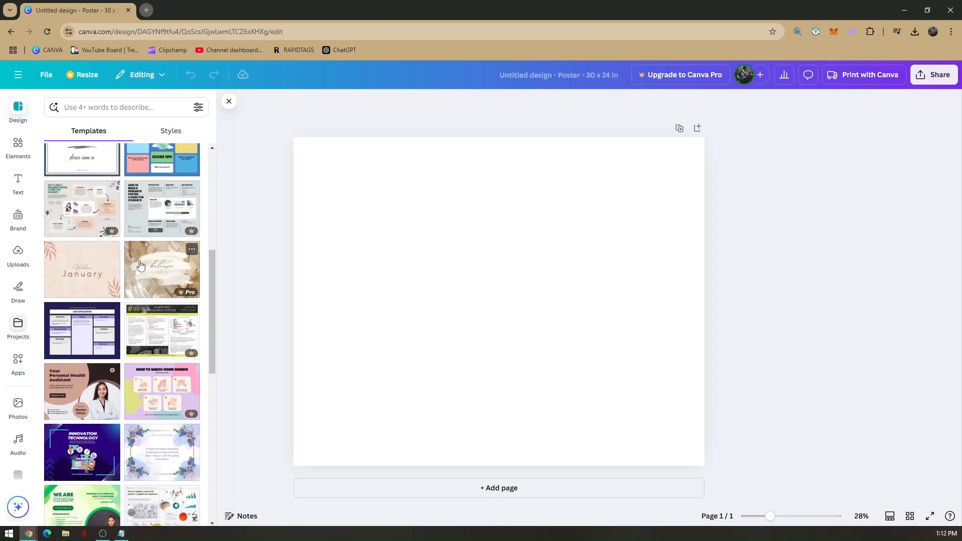
pyautogui.scroll(-1, 141, 266)
pyautogui.scroll(5, 93, 299)
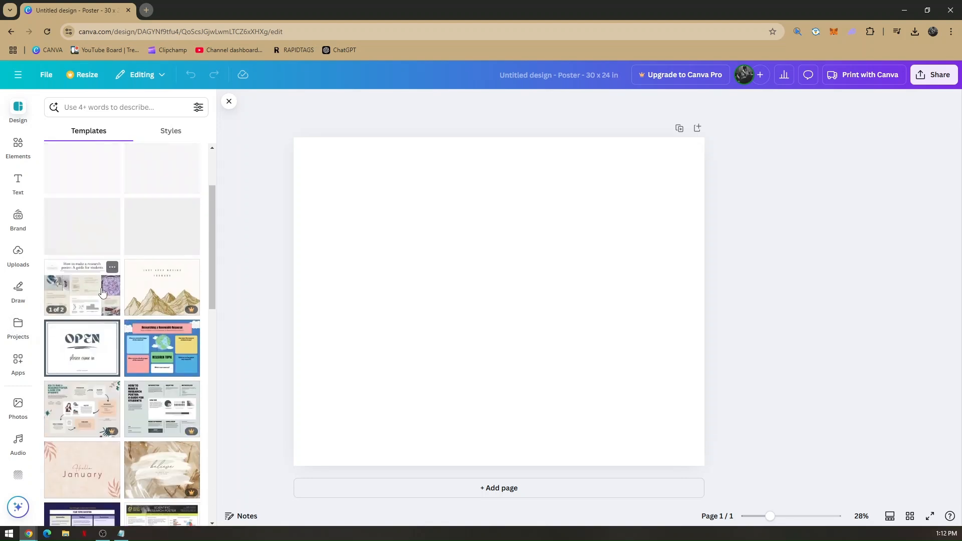
pyautogui.scroll(2, 93, 299)
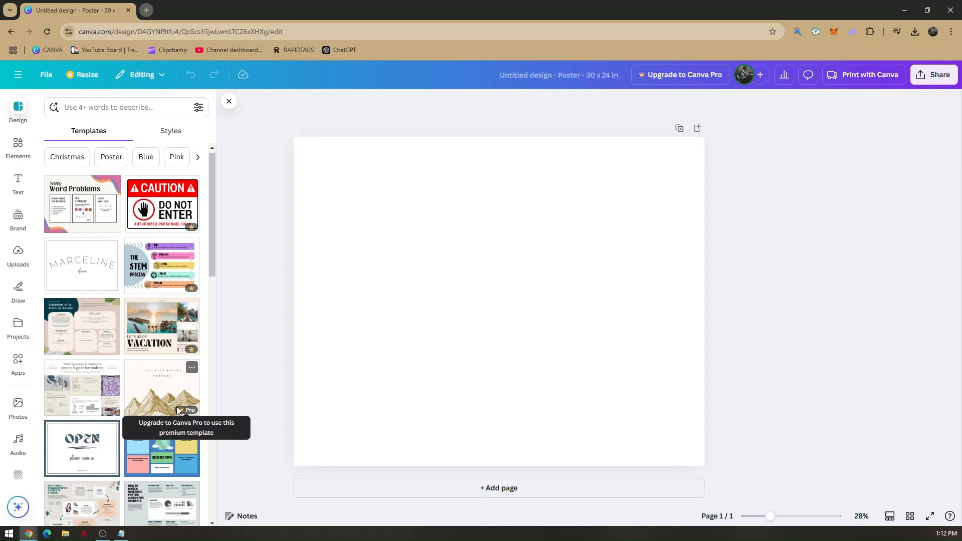
pyautogui.scroll(1, 83, 274)
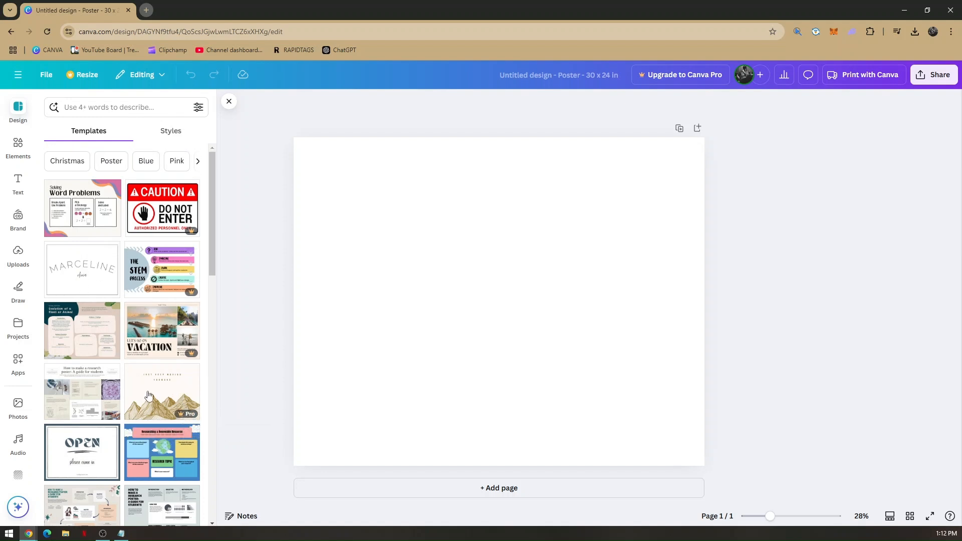
pyautogui.scroll(-5, 151, 370)
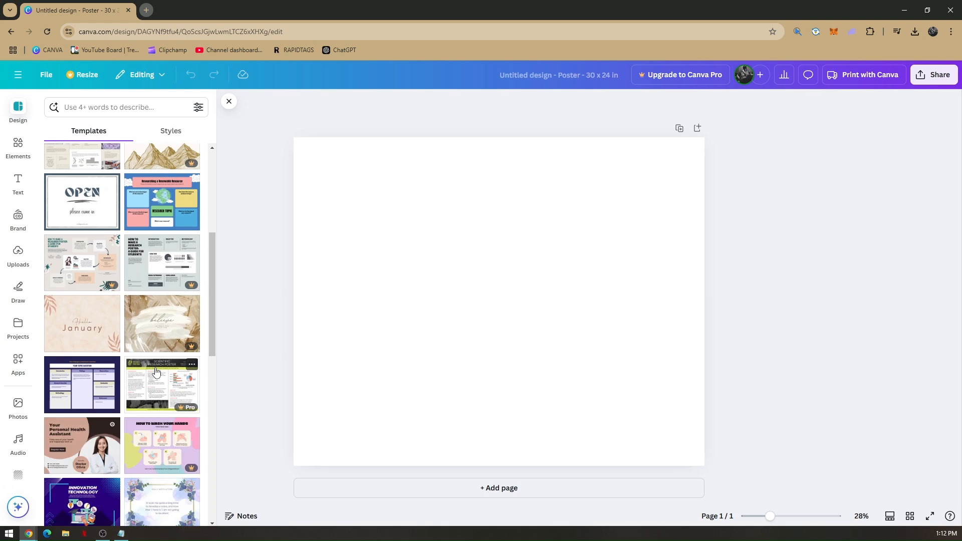
pyautogui.scroll(-1, 158, 369)
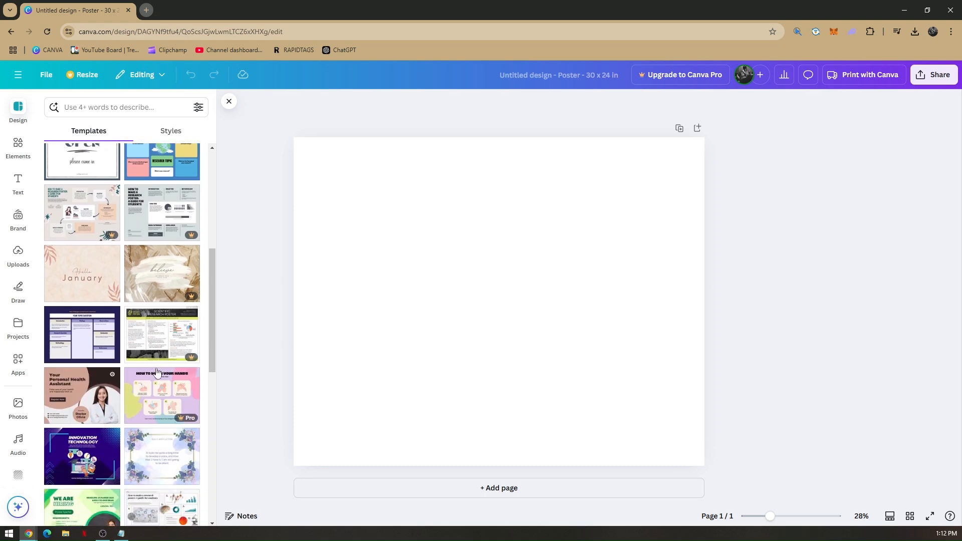
pyautogui.scroll(4, 158, 371)
pyautogui.scroll(-6, 157, 376)
pyautogui.scroll(-2, 157, 376)
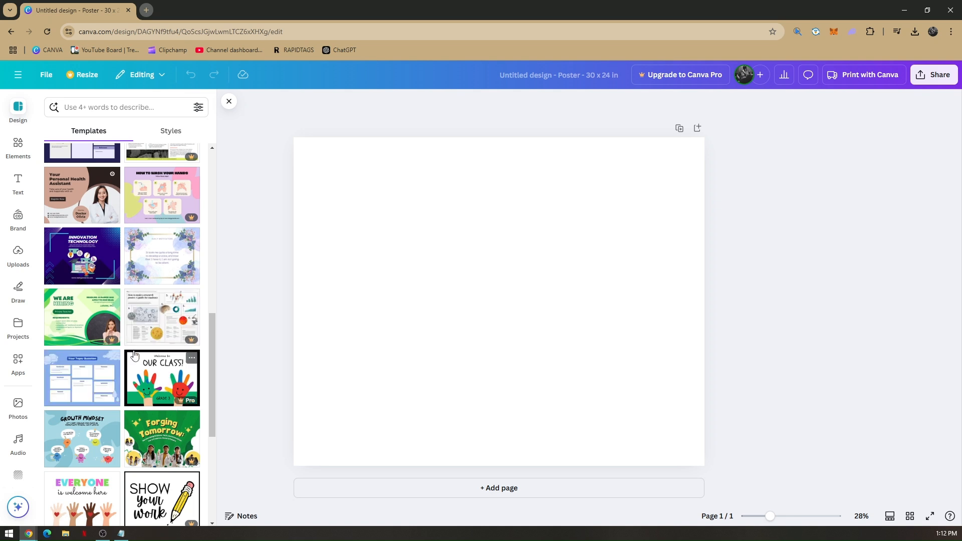
pyautogui.scroll(-3, 134, 356)
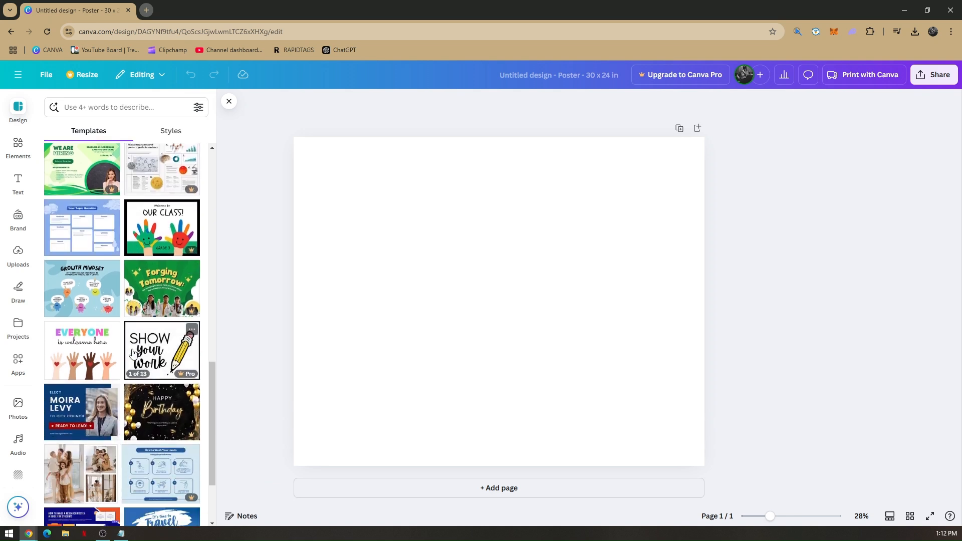
# Search the templates for "sports" and apply the free Venston Bay Tigersharks football poster template to the page
pyautogui.click(104, 101)
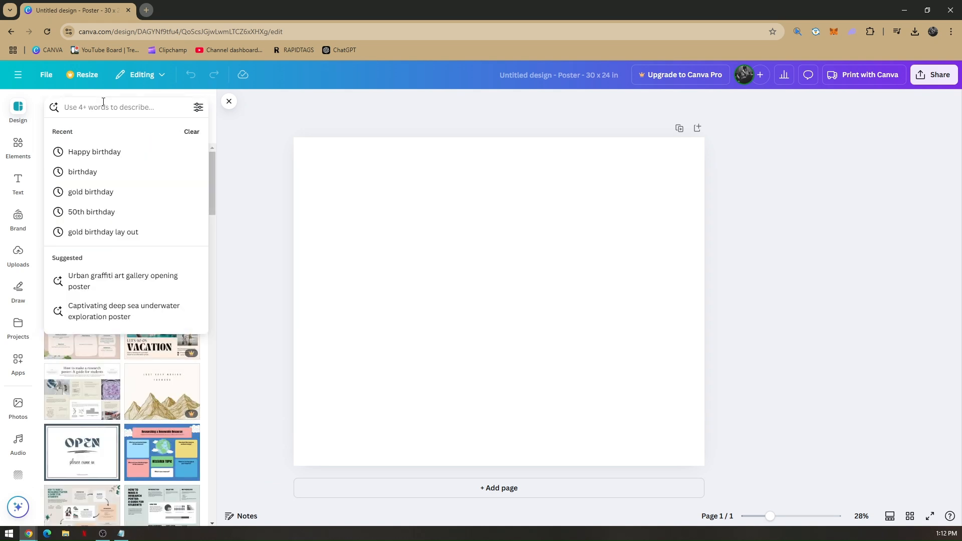
pyautogui.write('sports')
pyautogui.press('Return')
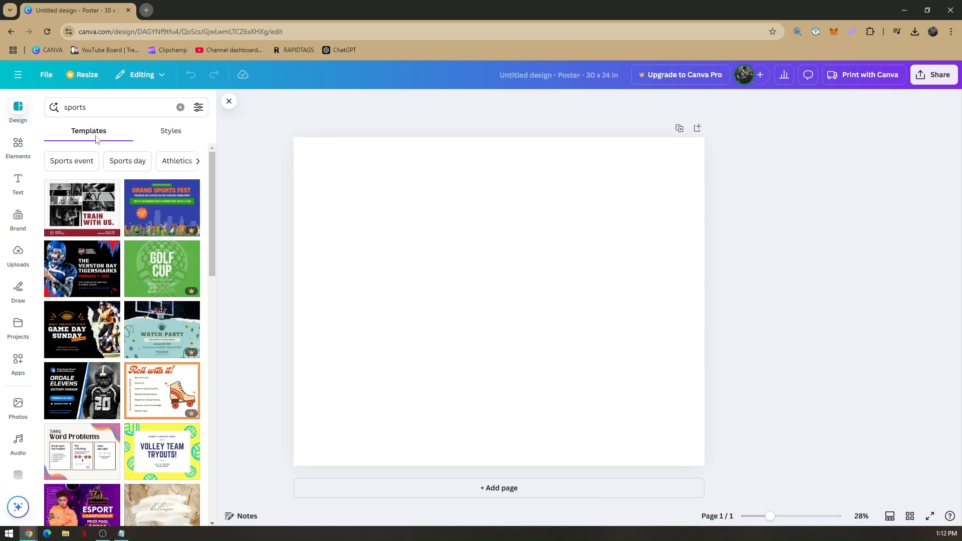
pyautogui.scroll(-5, 113, 292)
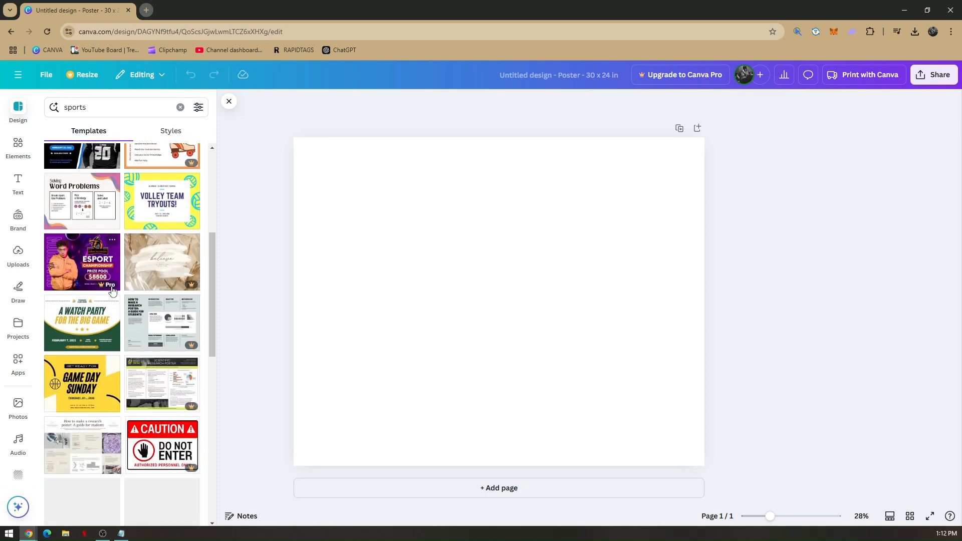
pyautogui.scroll(-3, 113, 292)
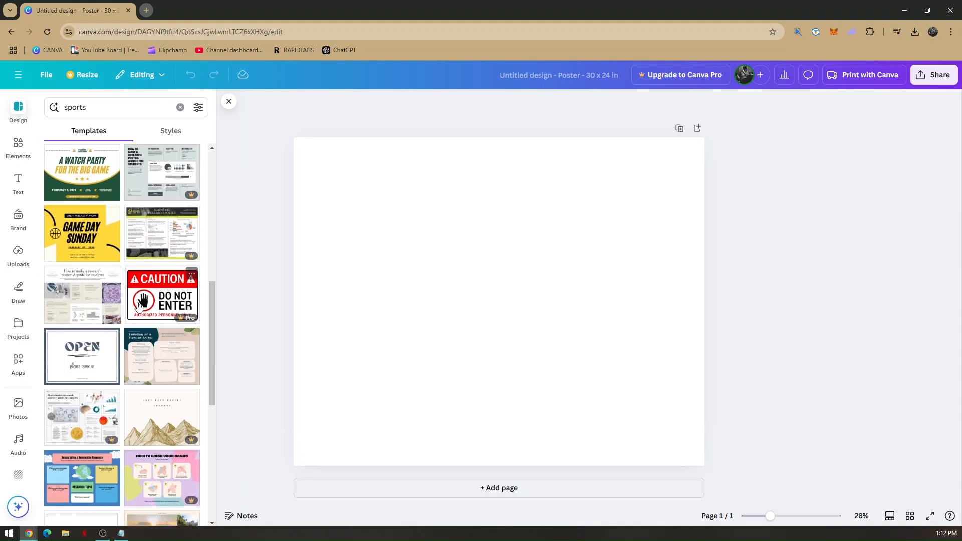
pyautogui.scroll(-4, 121, 319)
pyautogui.scroll(10, 120, 323)
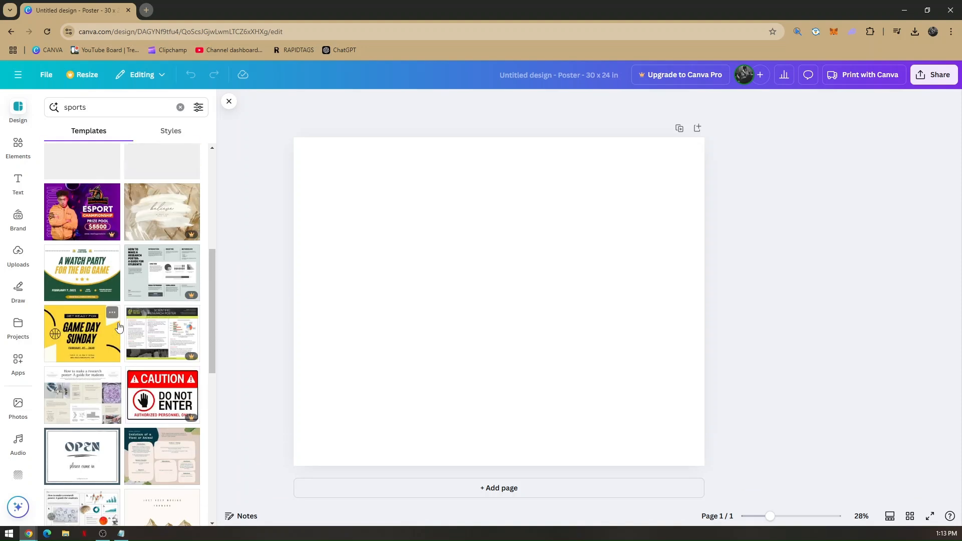
pyautogui.scroll(2, 119, 327)
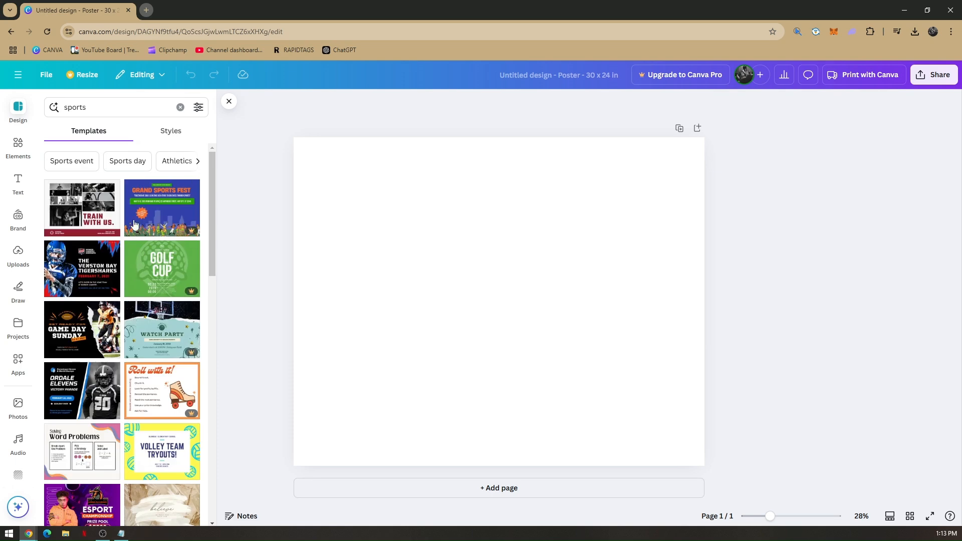
pyautogui.click(78, 269)
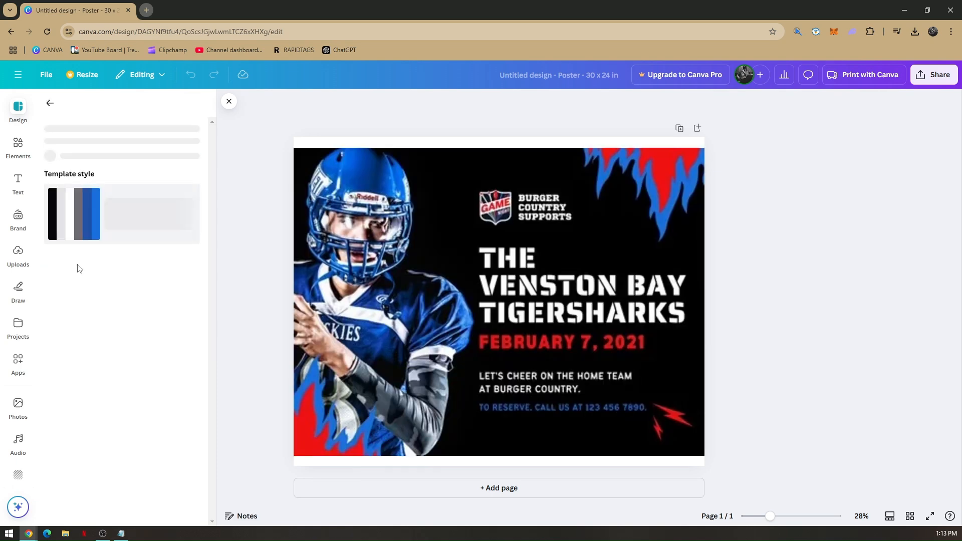
pyautogui.click(390, 366)
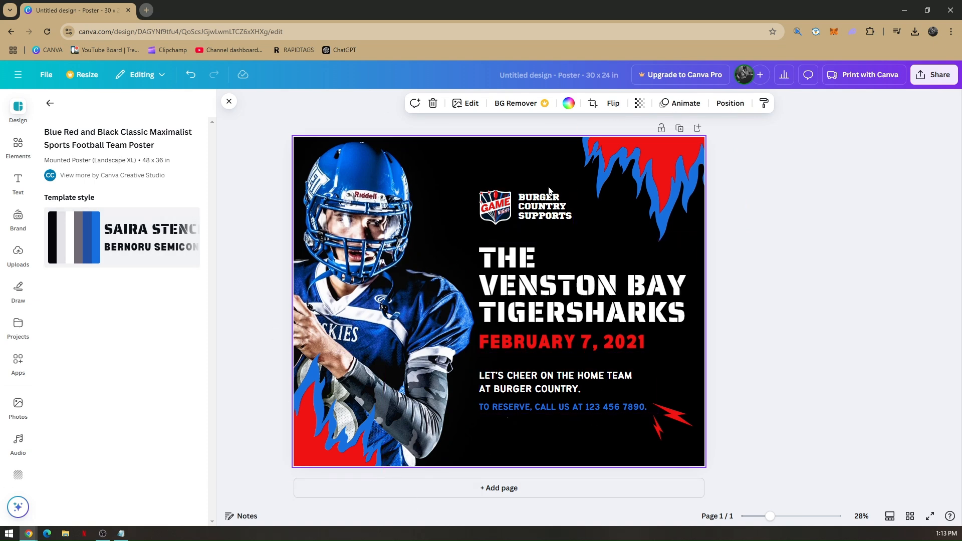
# Replace the "Burger Country Supports" text beside the game logo with "TESTING 101"
pyautogui.doubleClick(534, 213)
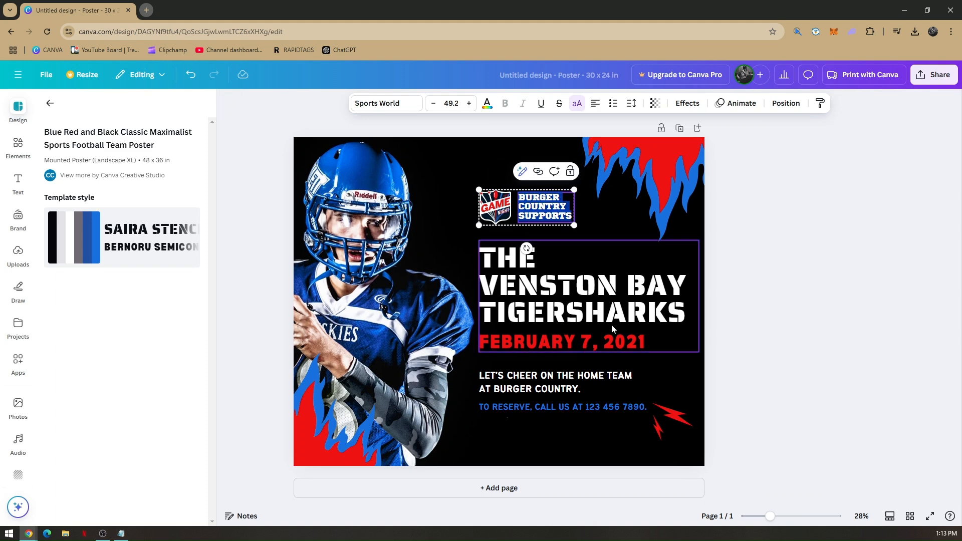
pyautogui.write('TESTING 101')
pyautogui.click(816, 333)
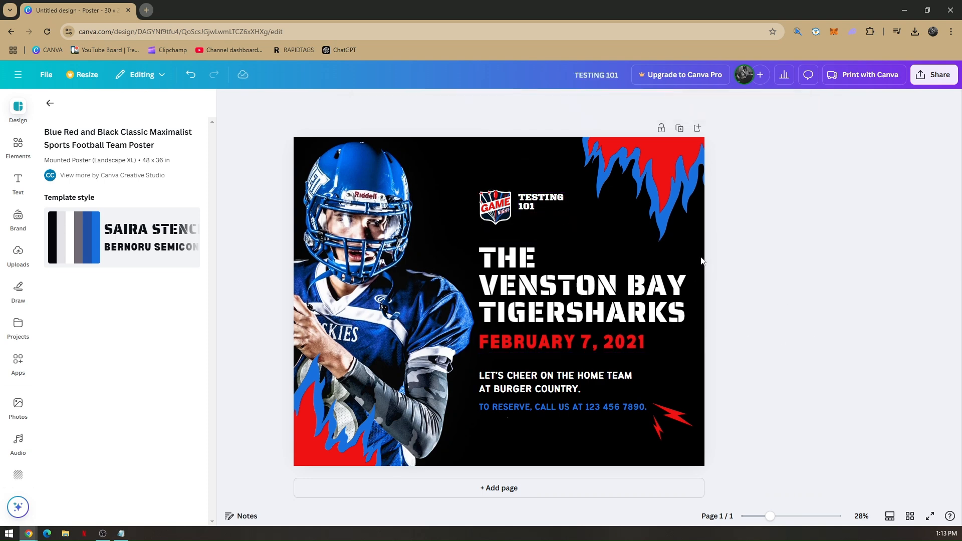
# Ungroup the game logo and the "TESTING 101" text, and shift both slightly up and to the left
pyautogui.click(499, 209)
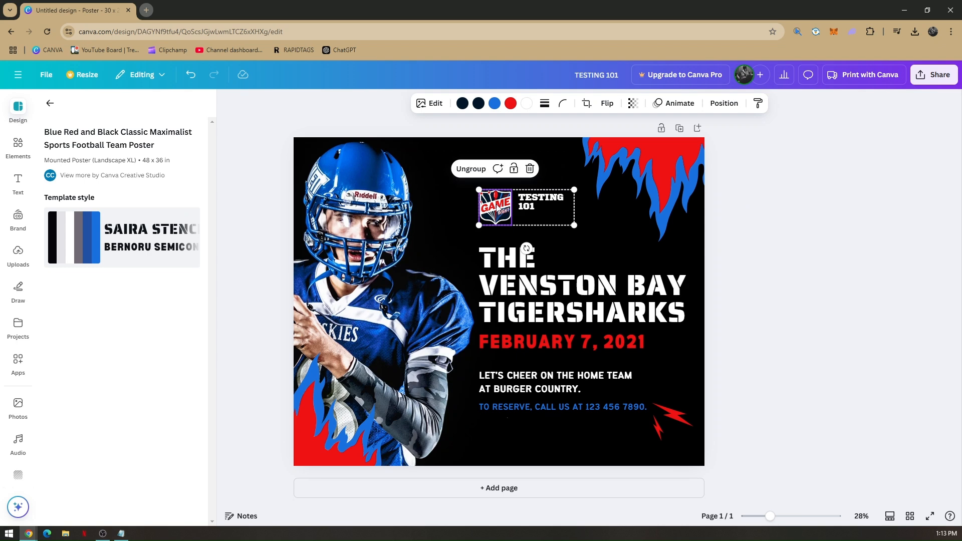
pyautogui.click(529, 215)
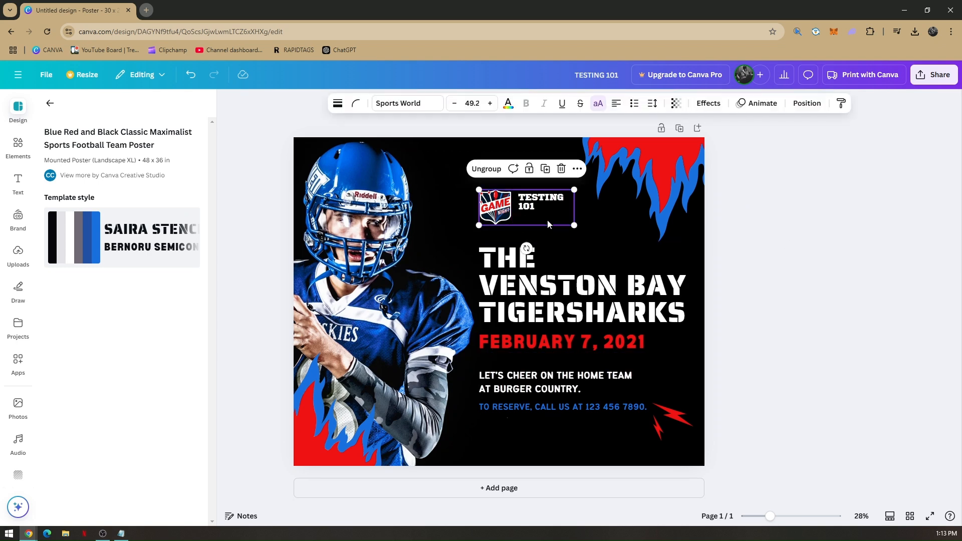
pyautogui.click(489, 170)
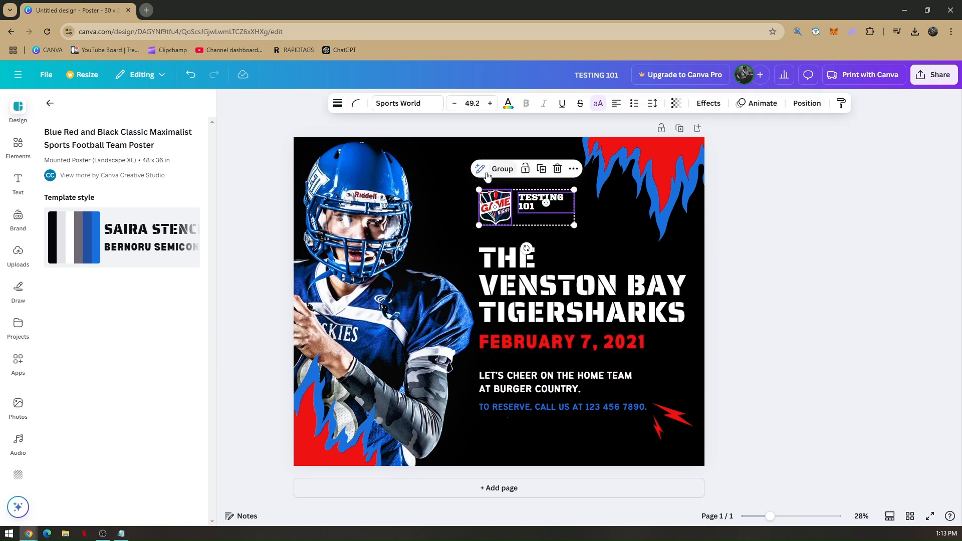
pyautogui.moveTo(489, 200); pyautogui.dragTo(483, 196)
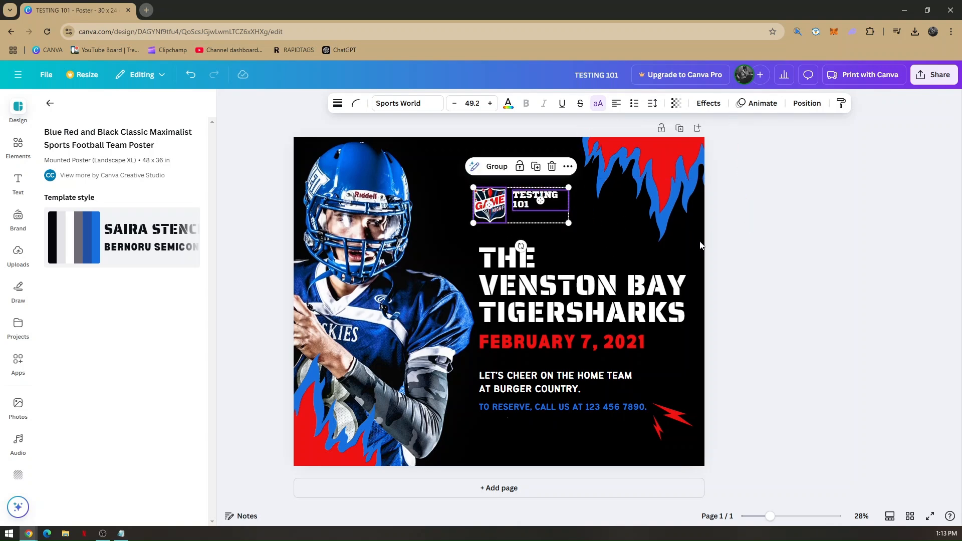
pyautogui.click(777, 256)
# Move the game logo alone slightly down, and shift the flame graphic in the poster's upper-right corner slightly left
pyautogui.click(539, 202)
pyautogui.click(407, 175)
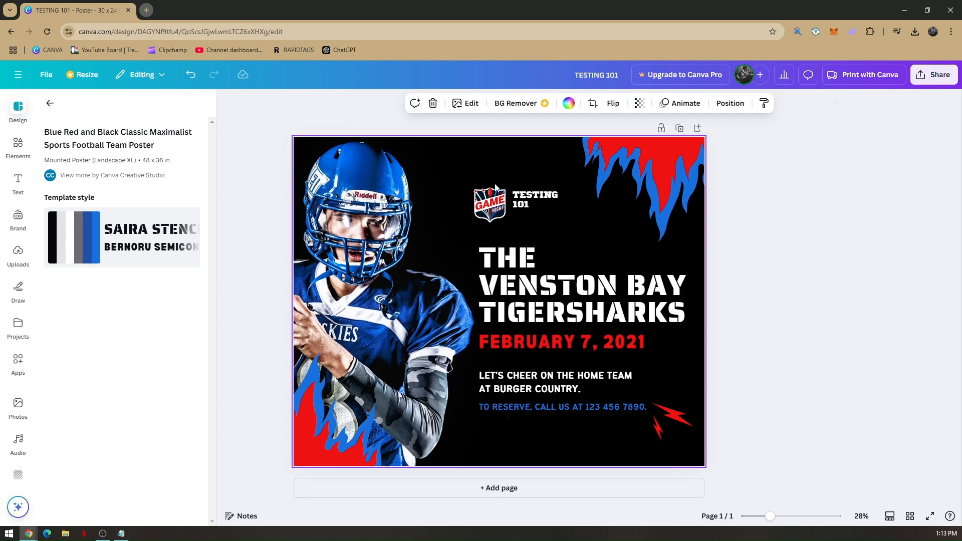
pyautogui.moveTo(481, 196)
pyautogui.mouseDown()
pyautogui.moveTo(472, 197)
pyautogui.moveTo(484, 200)
pyautogui.mouseUp()
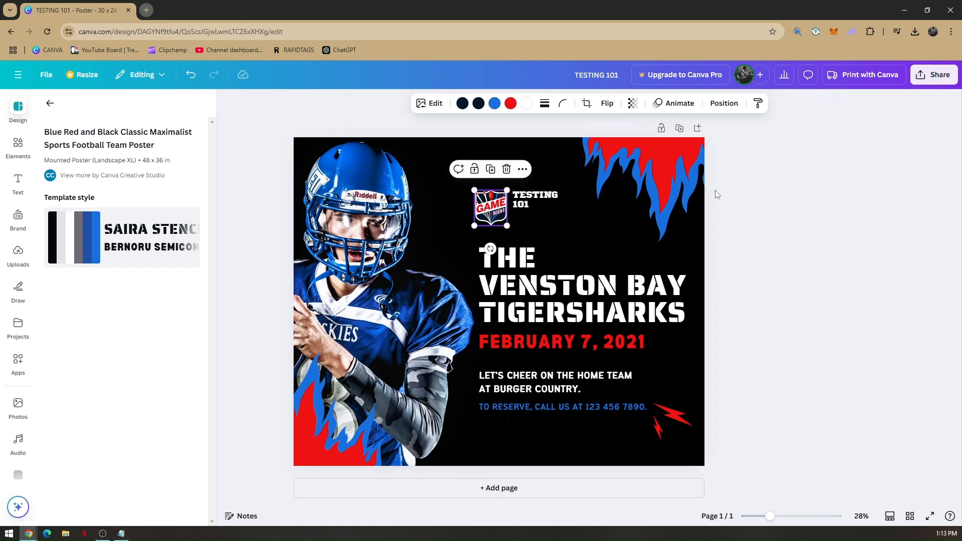
pyautogui.click(680, 181)
pyautogui.moveTo(685, 191); pyautogui.dragTo(666, 188)
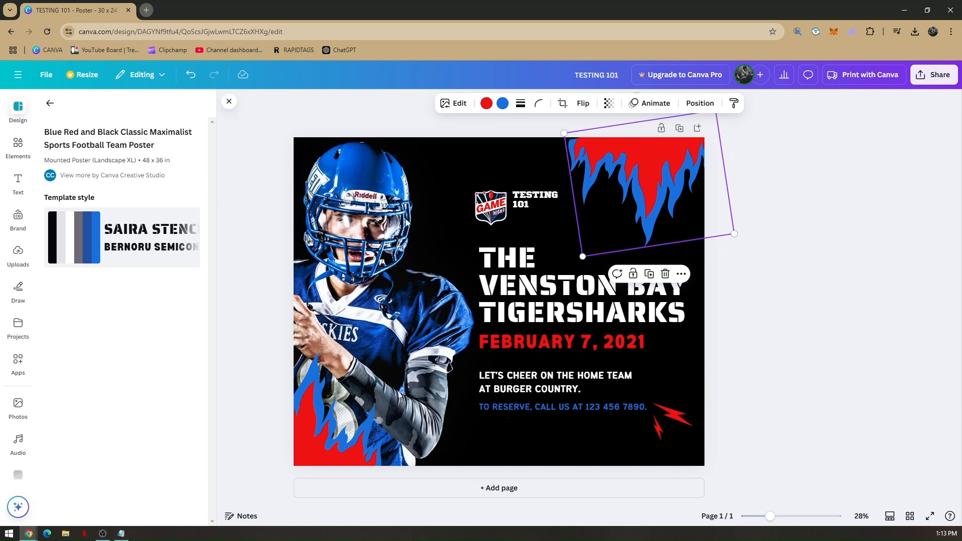
# Browse the element library's shapes, graphics, stickers, photos and videos
pyautogui.click(18, 146)
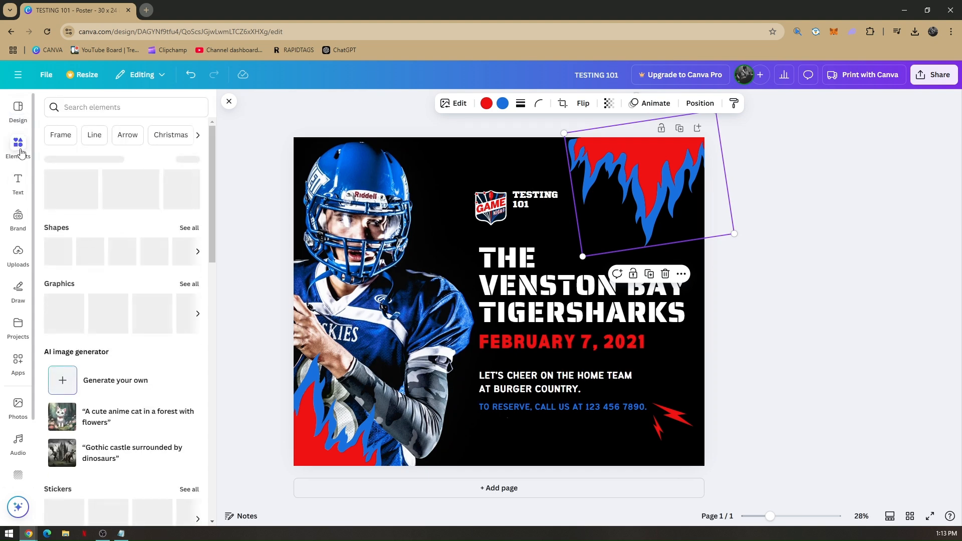
pyautogui.scroll(-2, 122, 243)
pyautogui.scroll(2, 126, 248)
pyautogui.scroll(-4, 126, 250)
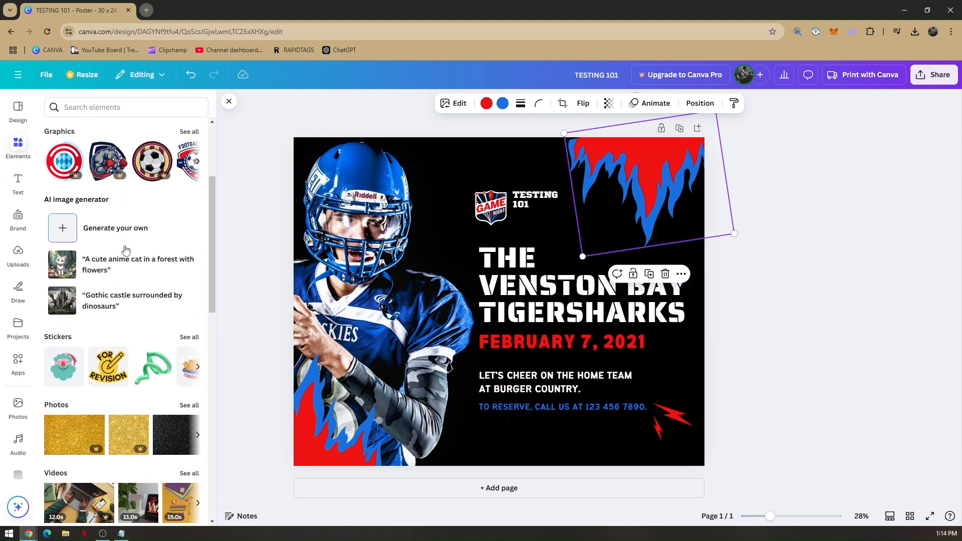
pyautogui.scroll(2, 125, 250)
pyautogui.scroll(2, 125, 251)
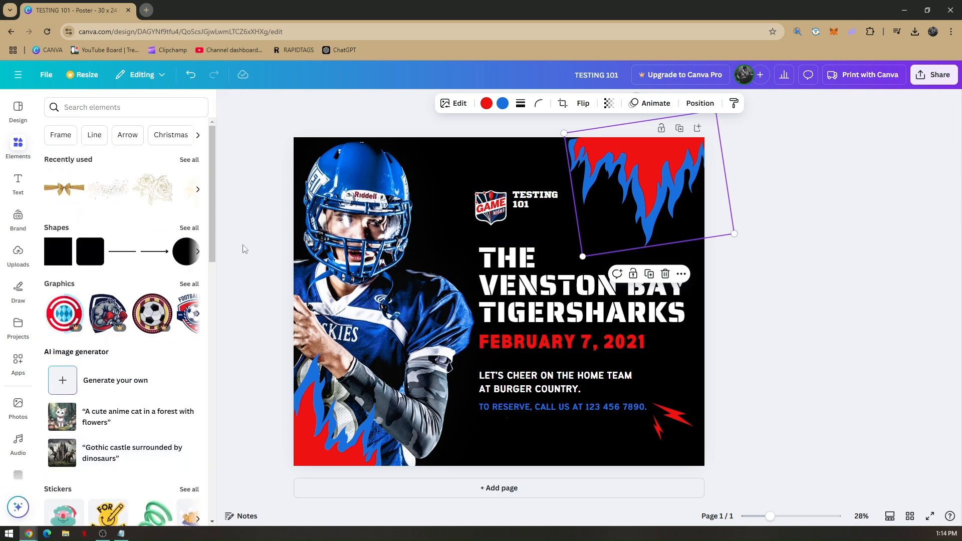
# Look through the suggested Frame elements across all categories and in the Graphics category
pyautogui.click(19, 146)
pyautogui.click(59, 142)
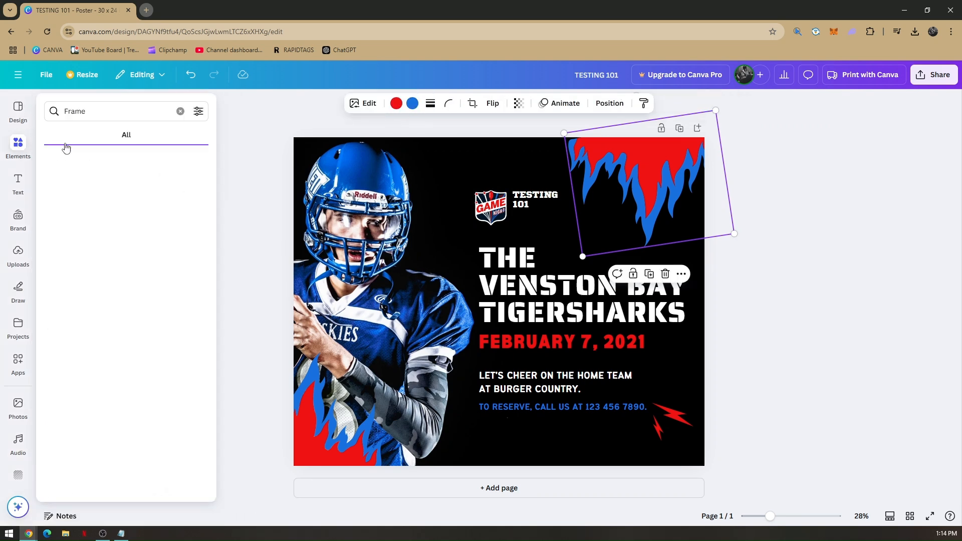
pyautogui.scroll(-3, 116, 331)
pyautogui.scroll(3, 117, 331)
pyautogui.scroll(-2, 105, 301)
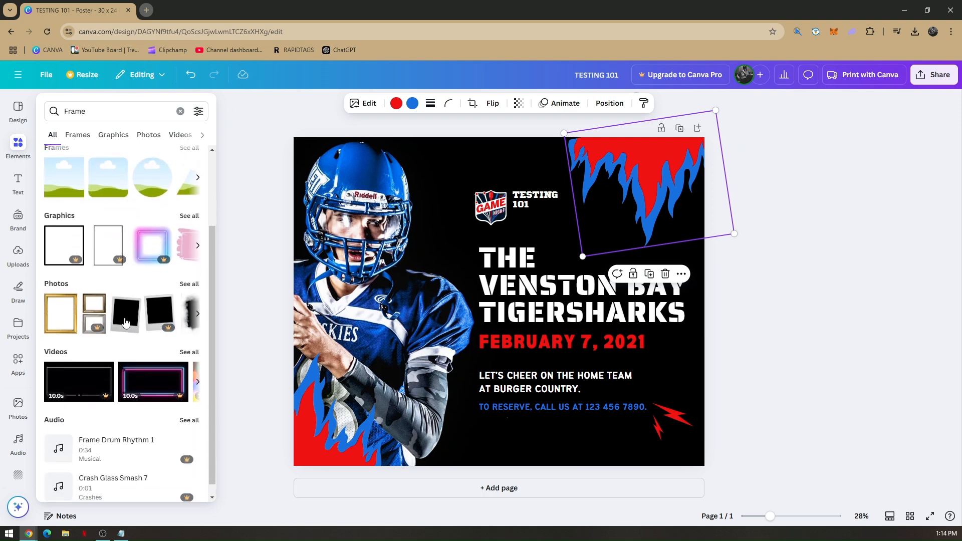
pyautogui.scroll(-1, 103, 321)
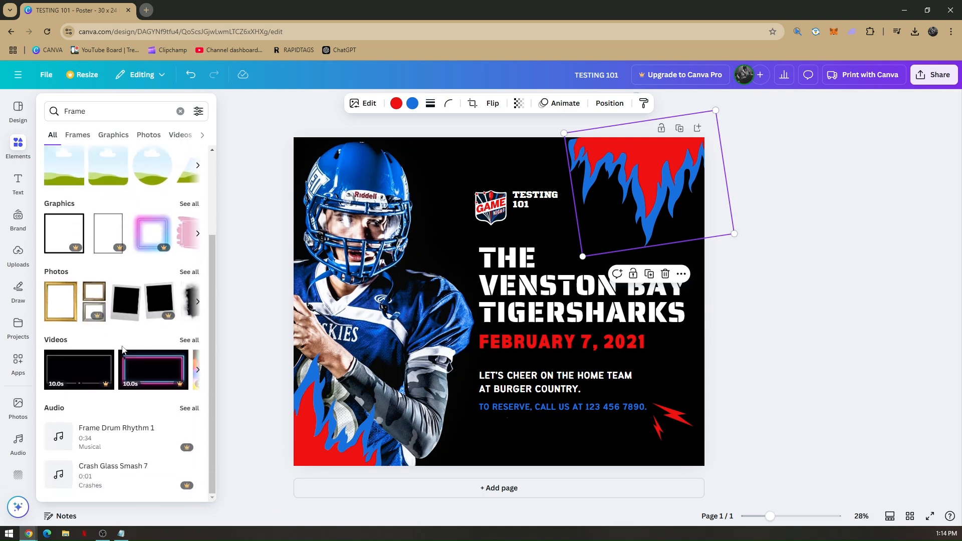
pyautogui.scroll(3, 97, 226)
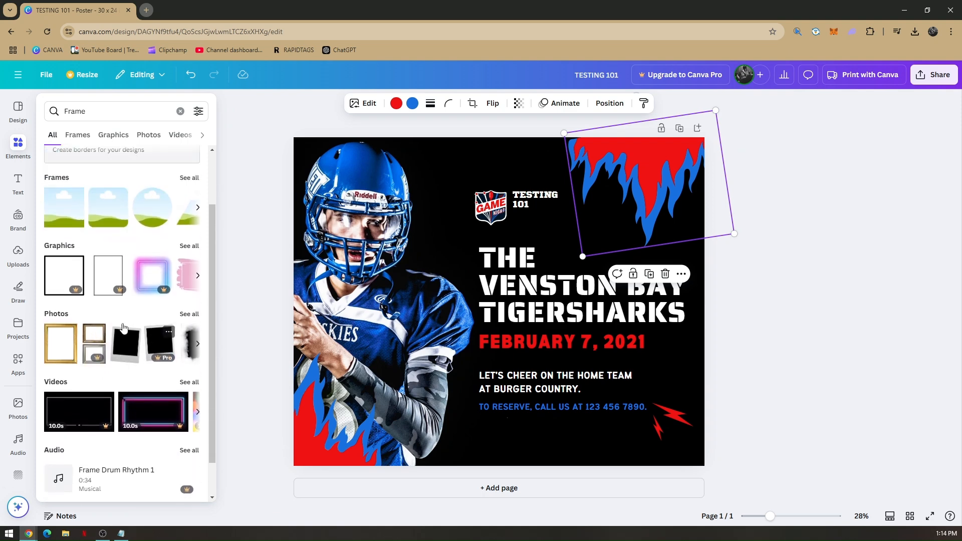
pyautogui.click(106, 136)
pyautogui.scroll(-8, 105, 251)
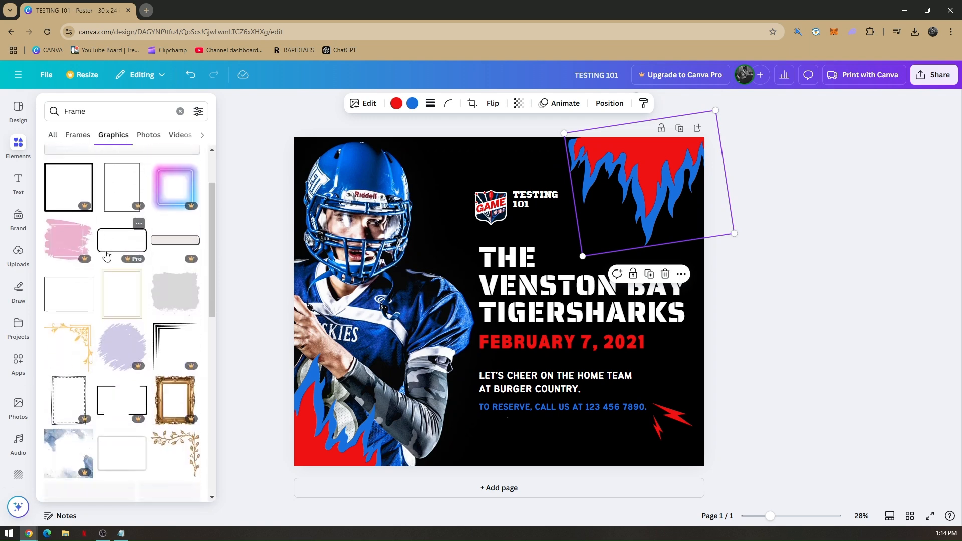
# Search the elements for "Frame" again and check the remaining result categories through Charts
pyautogui.click(102, 113)
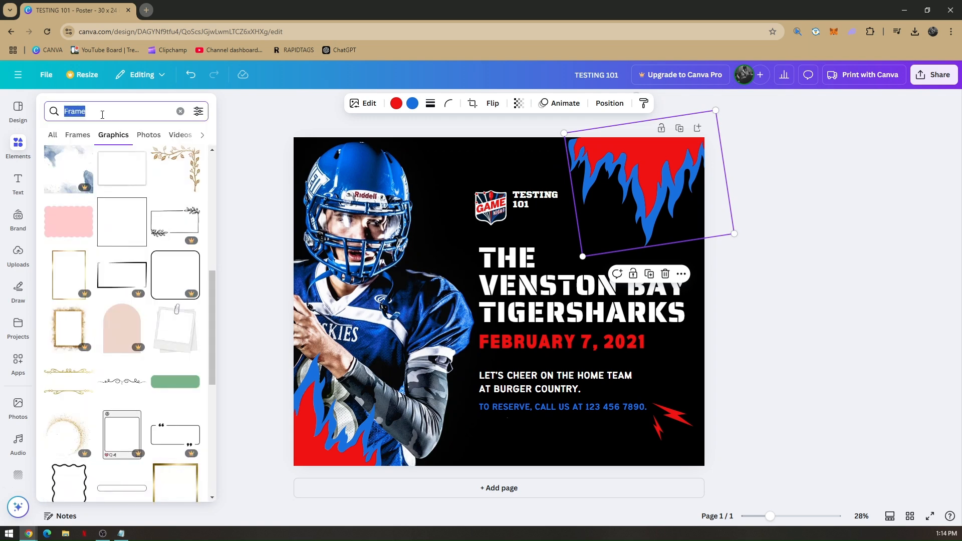
pyautogui.press('BackSpace')
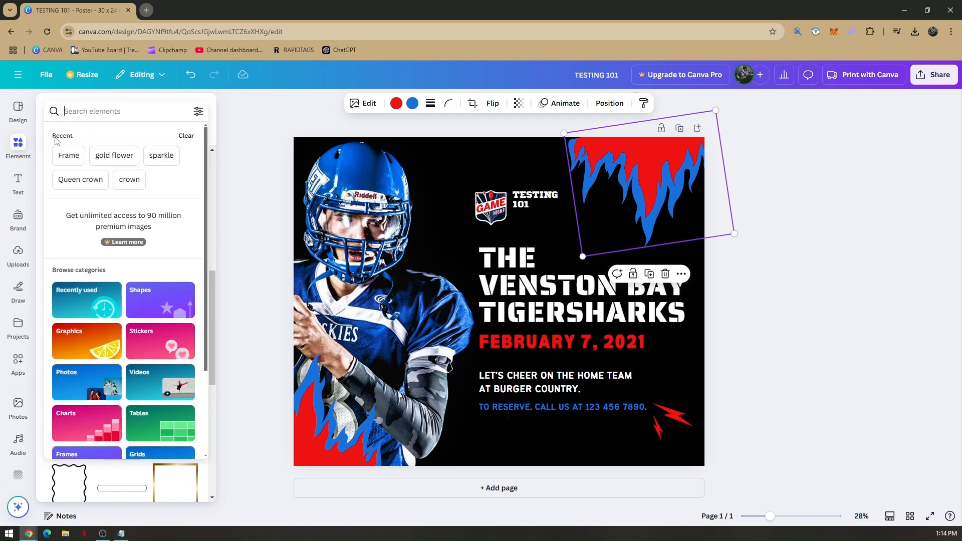
pyautogui.click(68, 155)
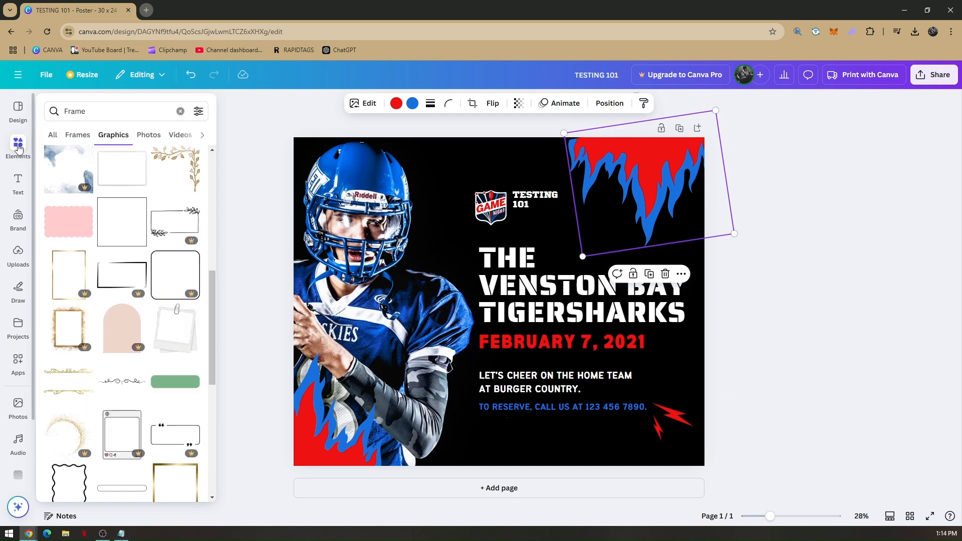
pyautogui.click(203, 132)
pyautogui.click(202, 132)
pyautogui.click(202, 134)
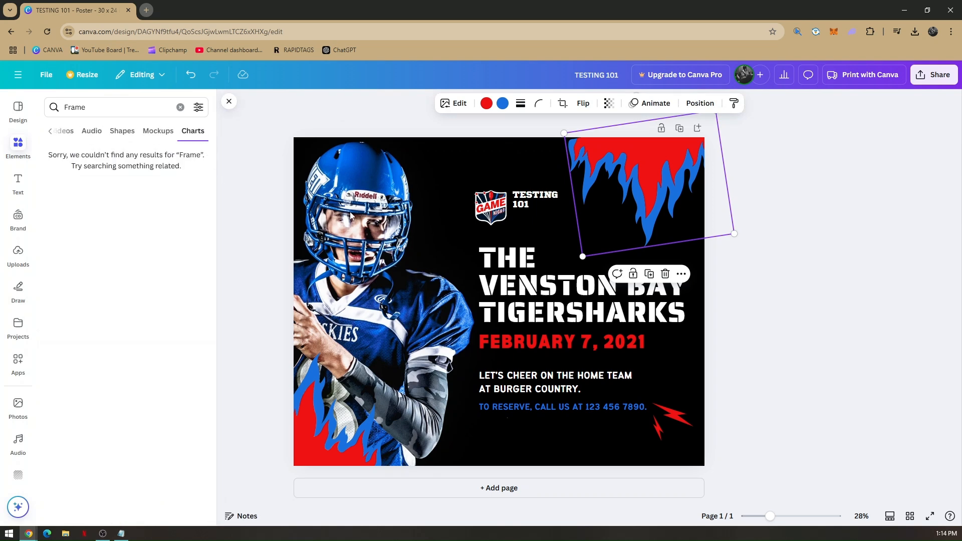
# Try replacing "VENSTON BAY TIGERSHARKS" in the poster title with "ASDASD", and undo the text change
pyautogui.click(828, 302)
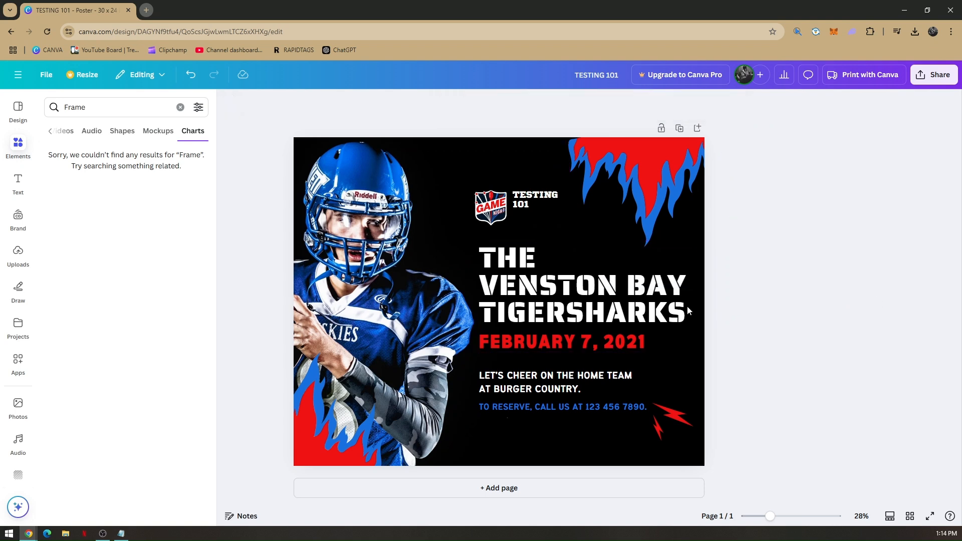
pyautogui.click(585, 304)
pyautogui.doubleClick(585, 303)
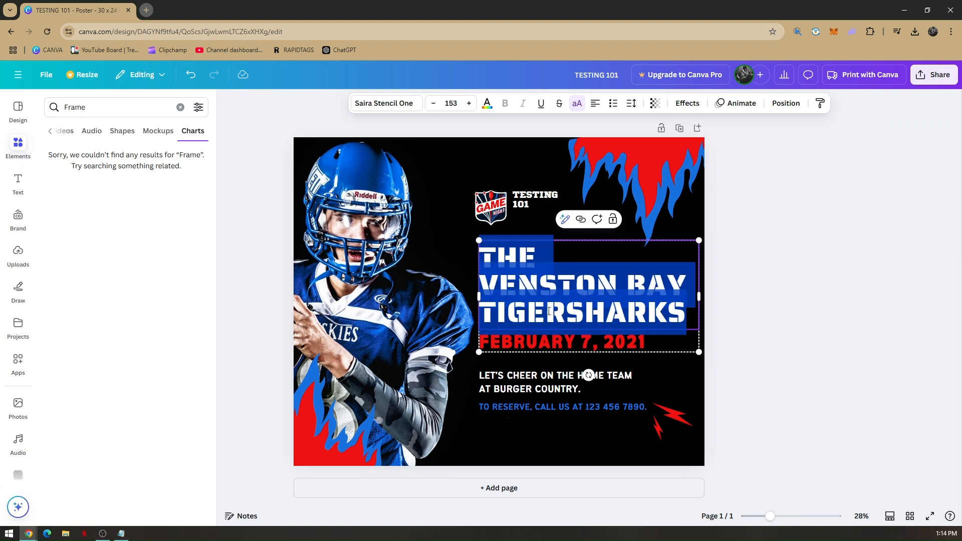
pyautogui.click(761, 287)
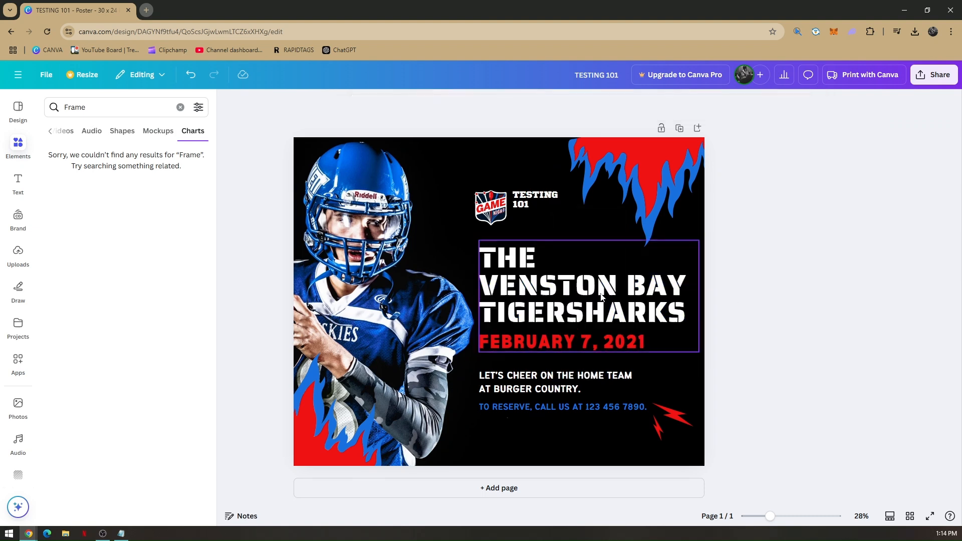
pyautogui.click(583, 302)
pyautogui.doubleClick(583, 301)
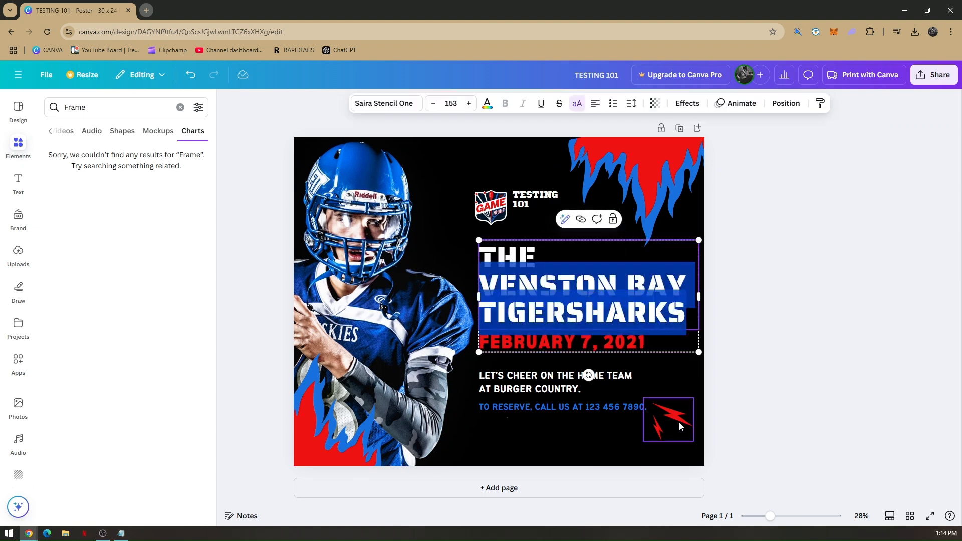
pyautogui.write('asdasd')
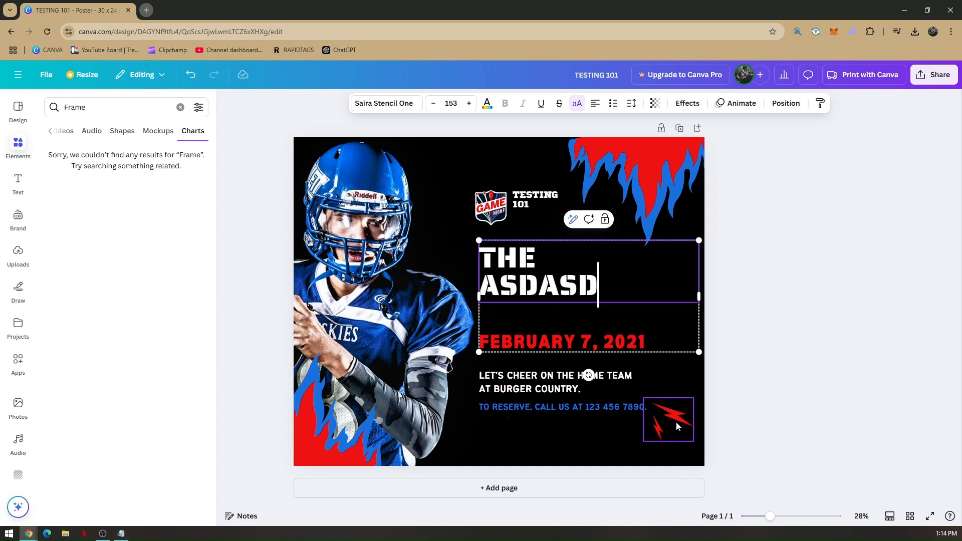
pyautogui.hotkey('ctrl', 'z')
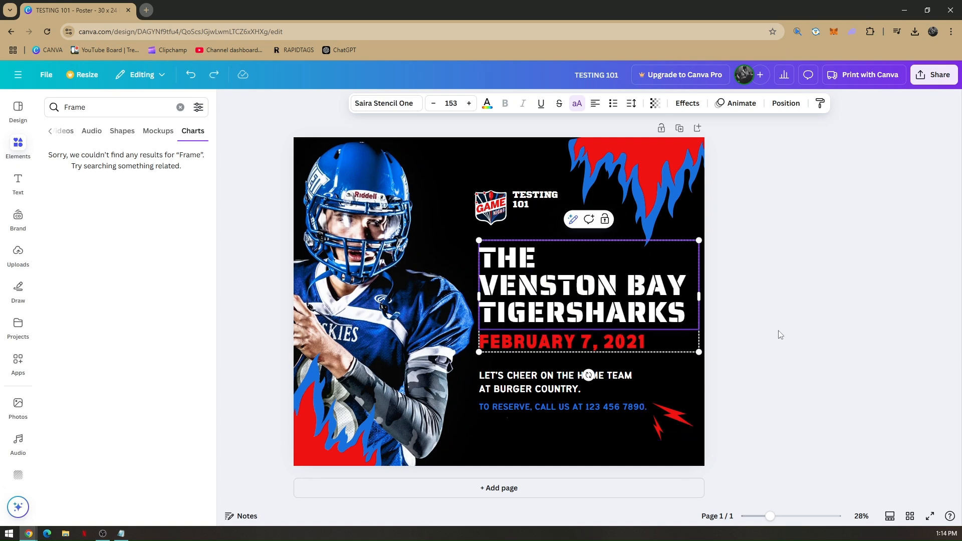
pyautogui.click(730, 319)
# Try the poster title at font size 154, return it to 153, and view its font and text color choices
pyautogui.click(607, 301)
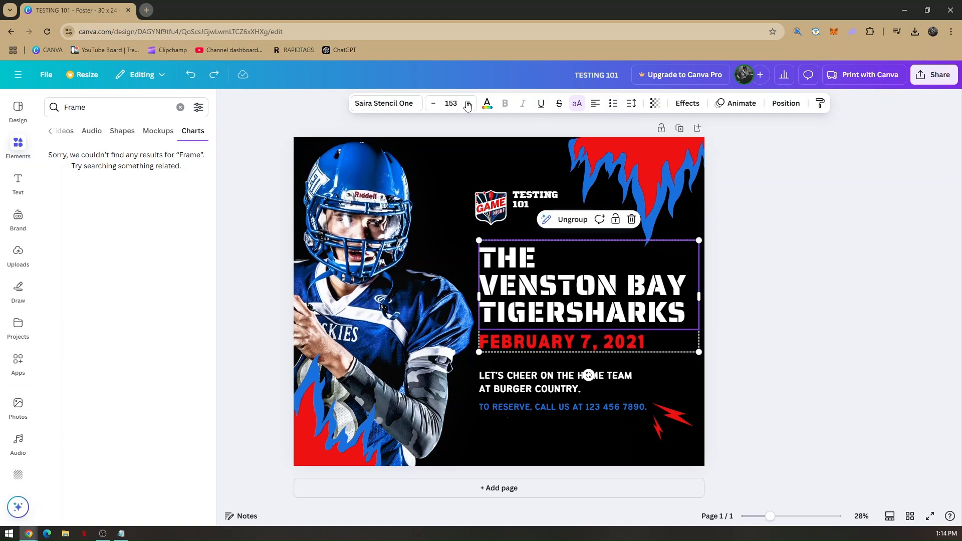
pyautogui.click(383, 106)
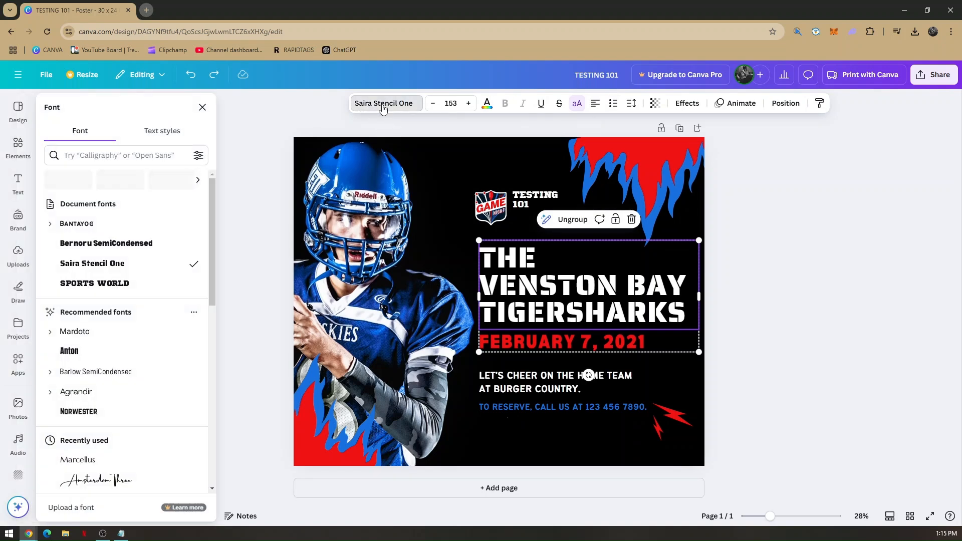
pyautogui.click(468, 103)
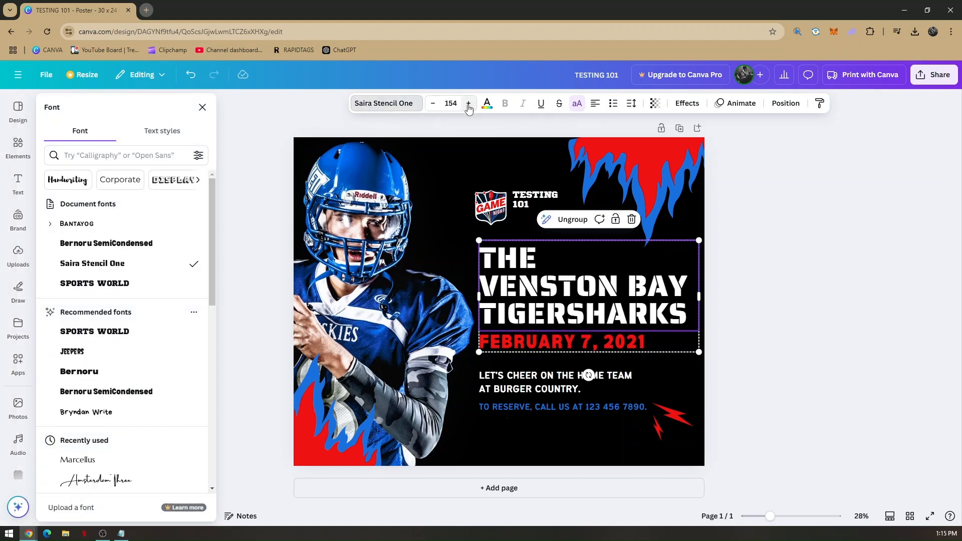
pyautogui.click(439, 109)
pyautogui.click(488, 105)
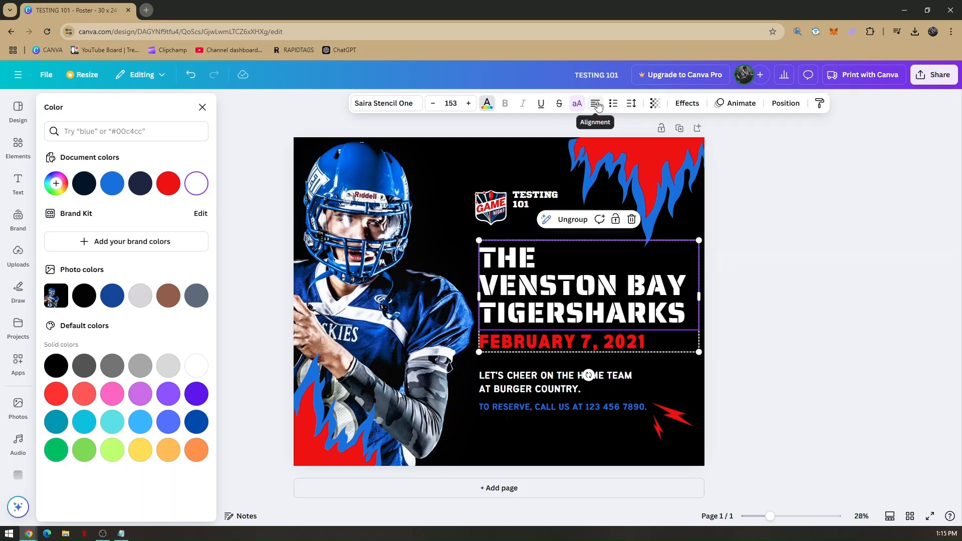
# Cycle the poster title's alignment to justified, and cycle its list style back to no list
pyautogui.click(597, 104)
pyautogui.click(596, 104)
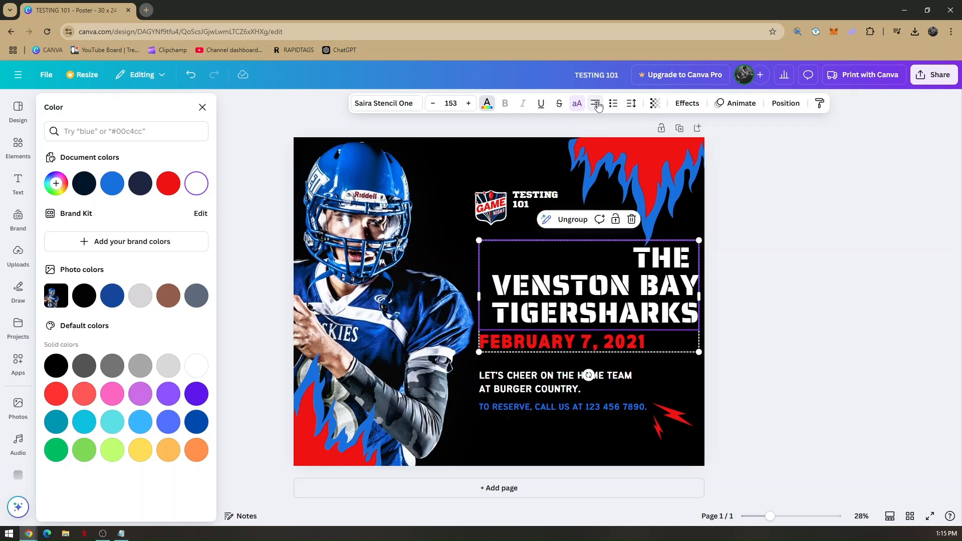
pyautogui.click(596, 103)
pyautogui.click(596, 104)
pyautogui.click(596, 104)
pyautogui.click(596, 104)
pyautogui.click(596, 104)
pyautogui.click(596, 103)
pyautogui.click(596, 103)
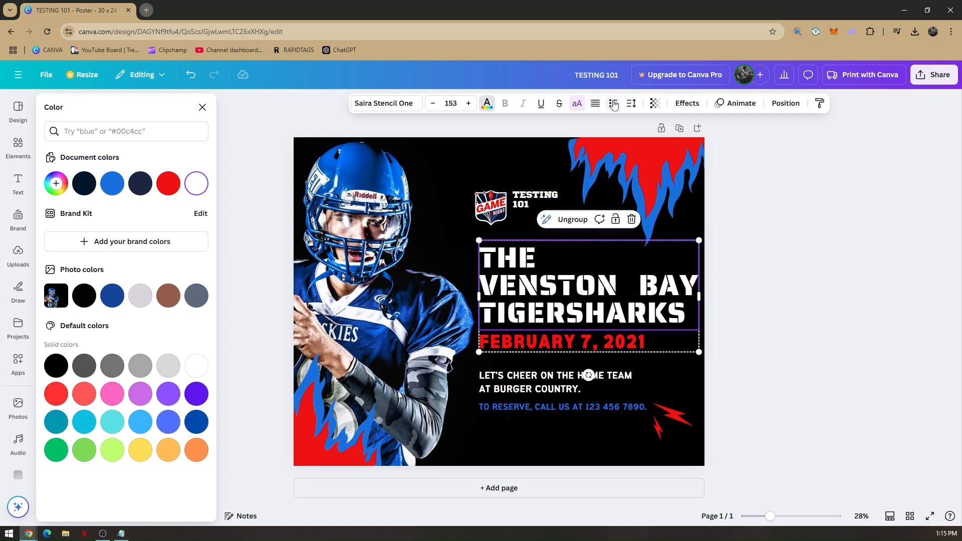
pyautogui.click(614, 104)
pyautogui.click(614, 104)
pyautogui.click(615, 104)
# Set the poster title's letter spacing to 43 and leave its transparency value at 100
pyautogui.click(632, 103)
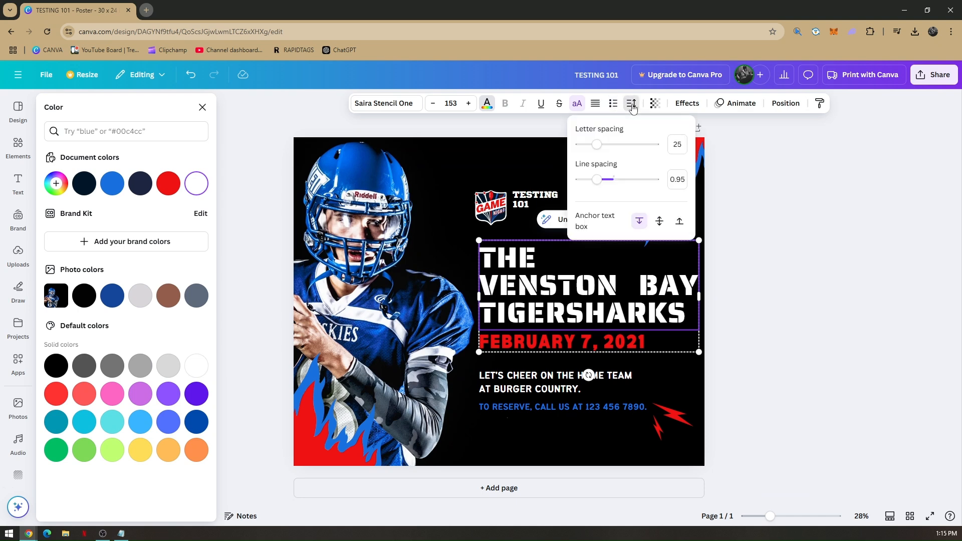
pyautogui.moveTo(596, 145); pyautogui.dragTo(599, 145)
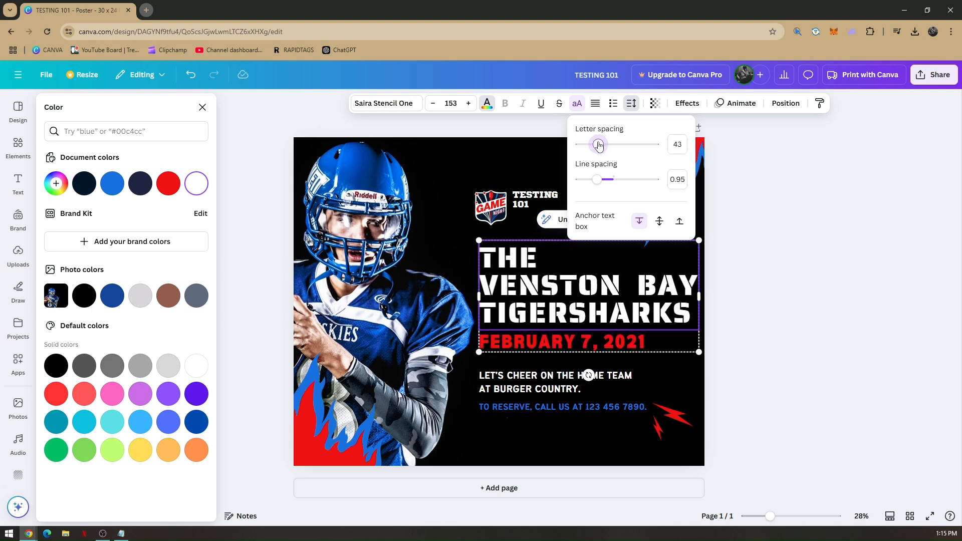
pyautogui.click(786, 203)
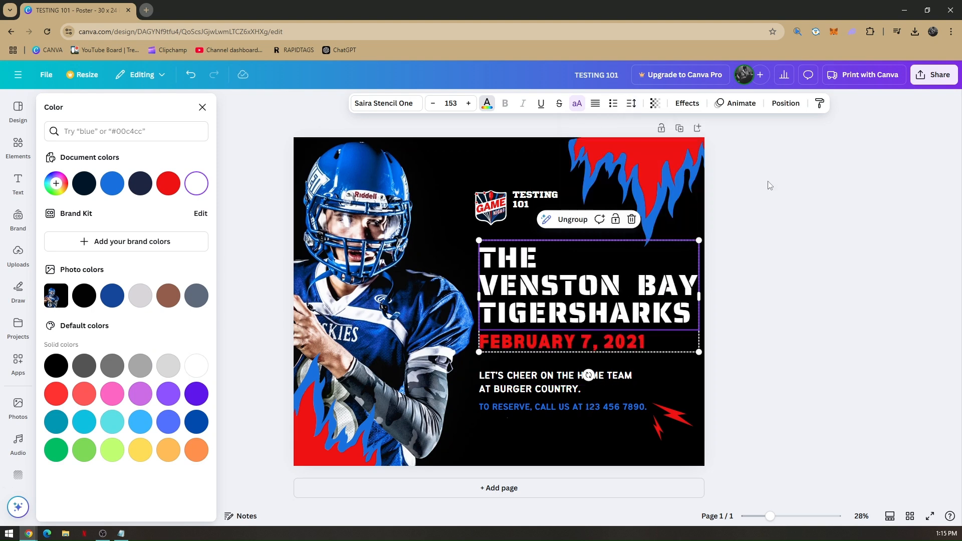
pyautogui.click(655, 103)
pyautogui.moveTo(679, 144)
pyautogui.mouseDown()
pyautogui.moveTo(622, 145)
pyautogui.moveTo(683, 146)
pyautogui.mouseUp()
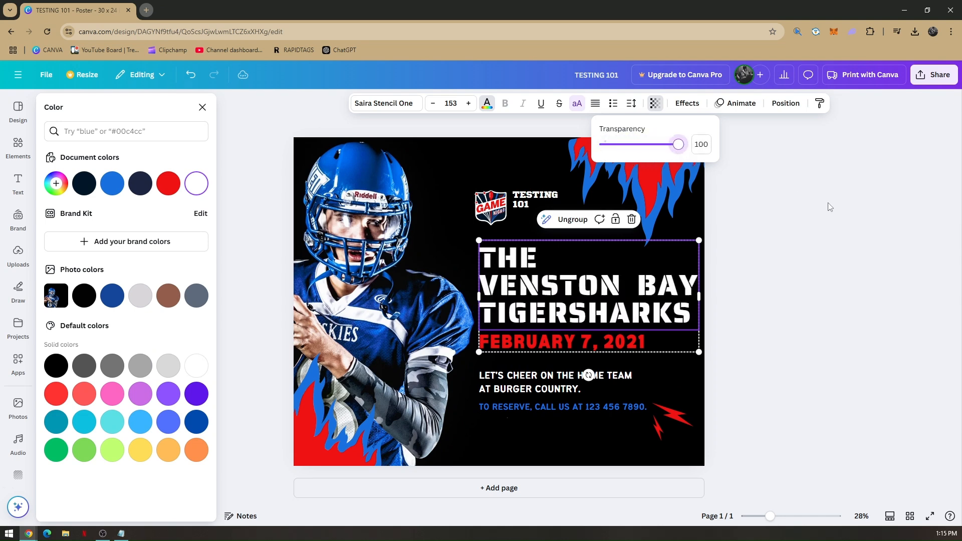
# Apply the Glitch text effect to the poster title with an offset of 25
pyautogui.click(687, 104)
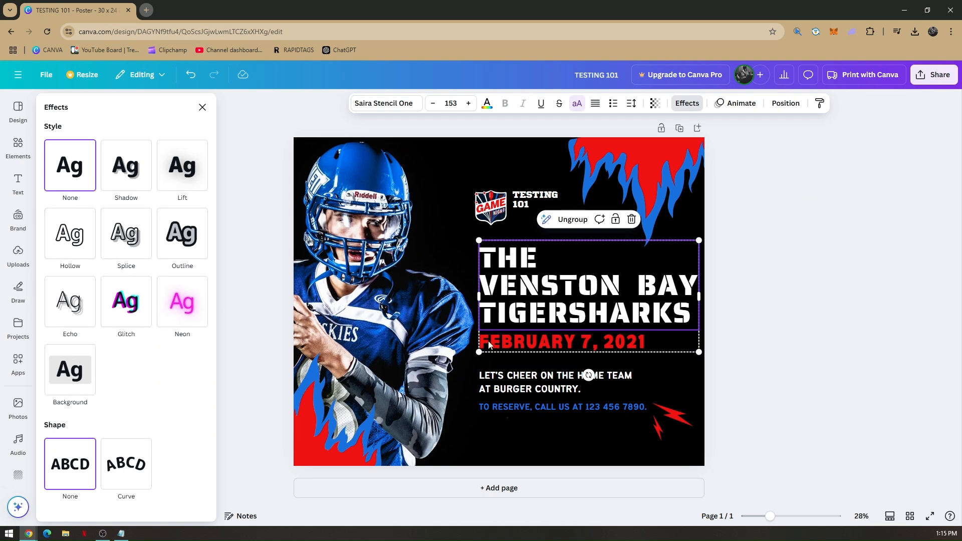
pyautogui.click(129, 318)
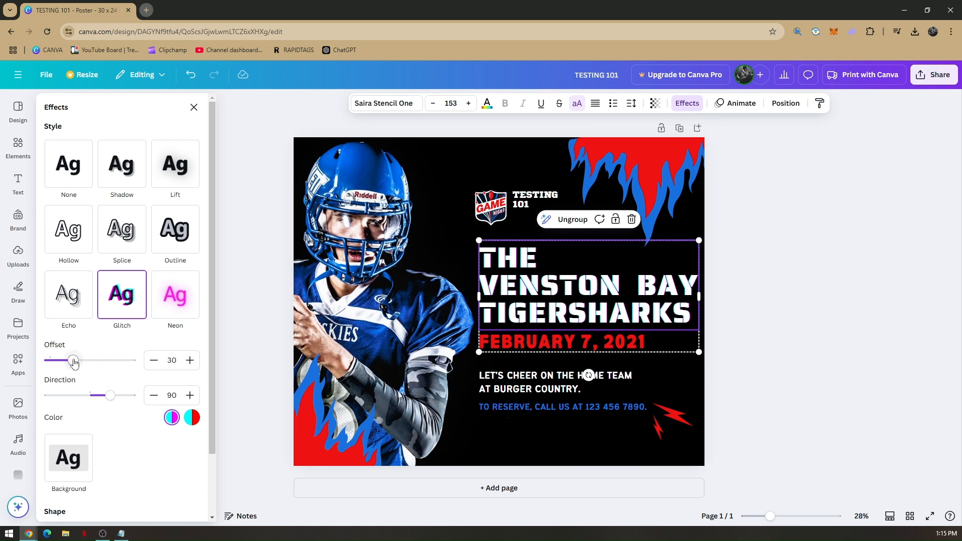
pyautogui.moveTo(75, 362)
pyautogui.mouseDown()
pyautogui.moveTo(167, 364)
pyautogui.moveTo(57, 362)
pyautogui.moveTo(70, 363)
pyautogui.mouseUp()
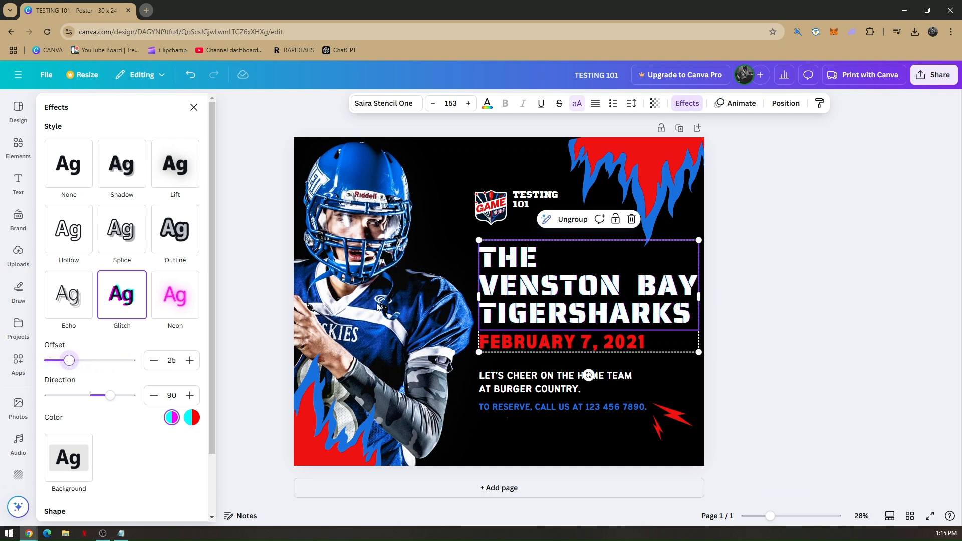
pyautogui.click(787, 303)
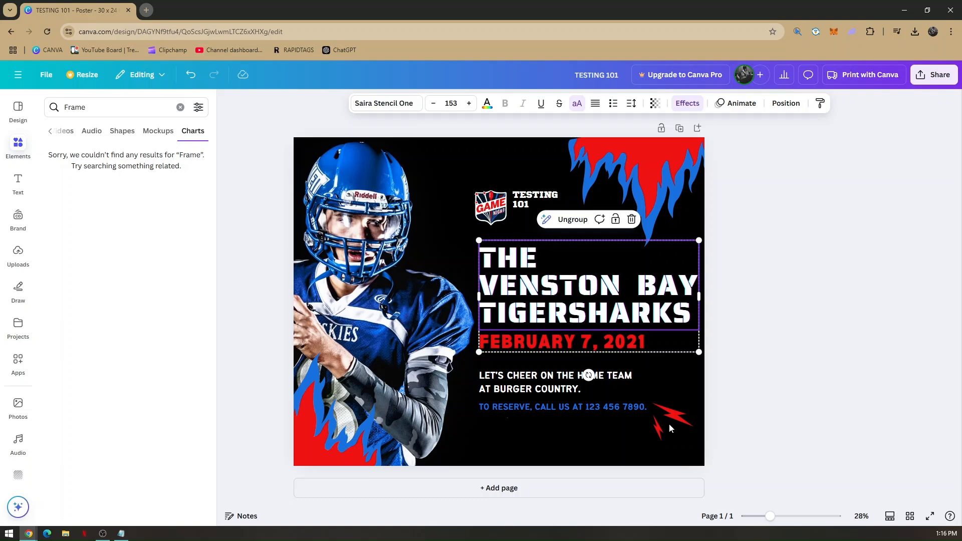
# Clear the selection on the poster and open the library of uploaded images
pyautogui.click(404, 310)
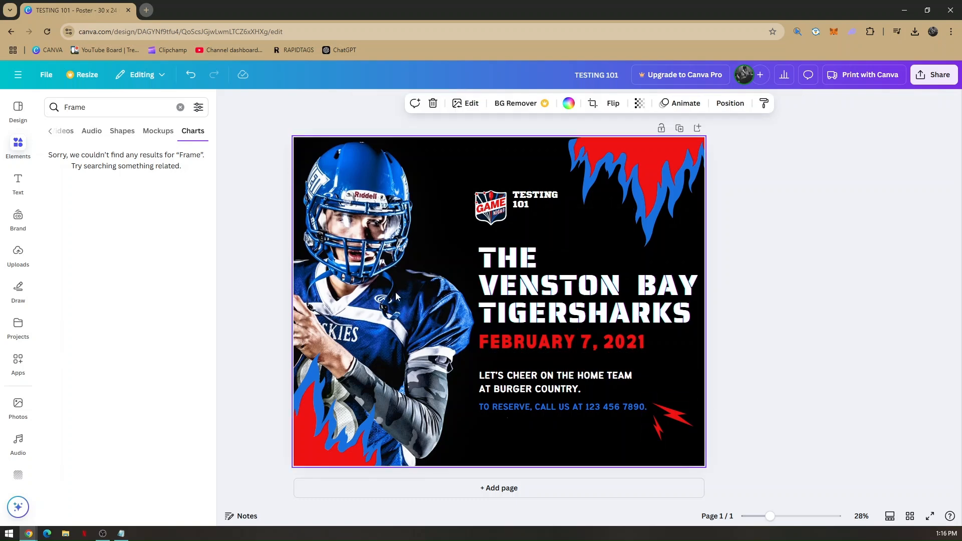
pyautogui.click(790, 299)
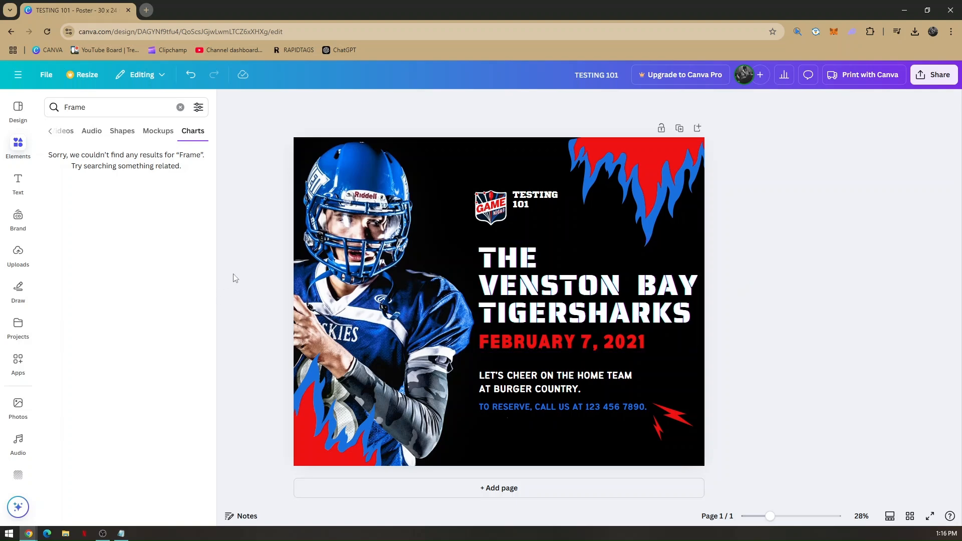
pyautogui.click(18, 257)
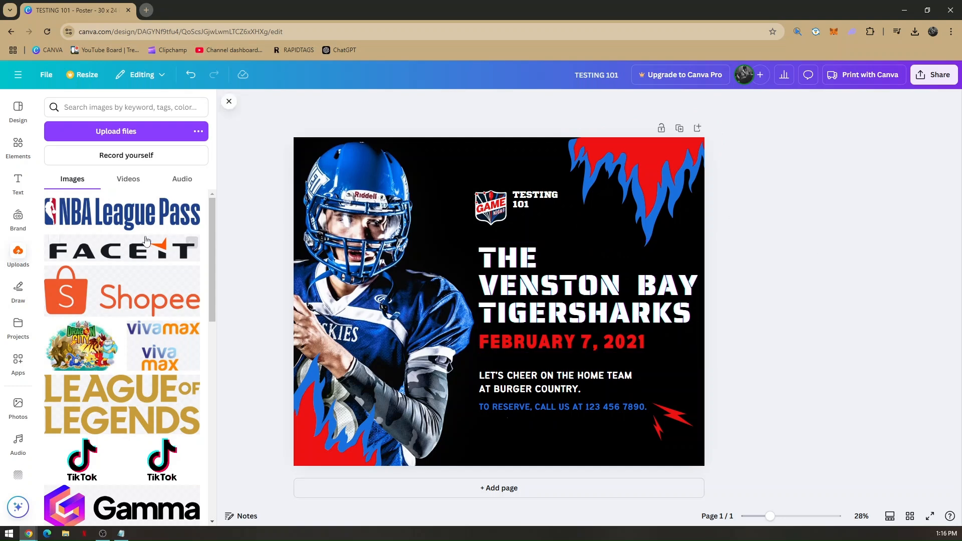
pyautogui.scroll(-1, 127, 297)
pyautogui.scroll(1, 126, 298)
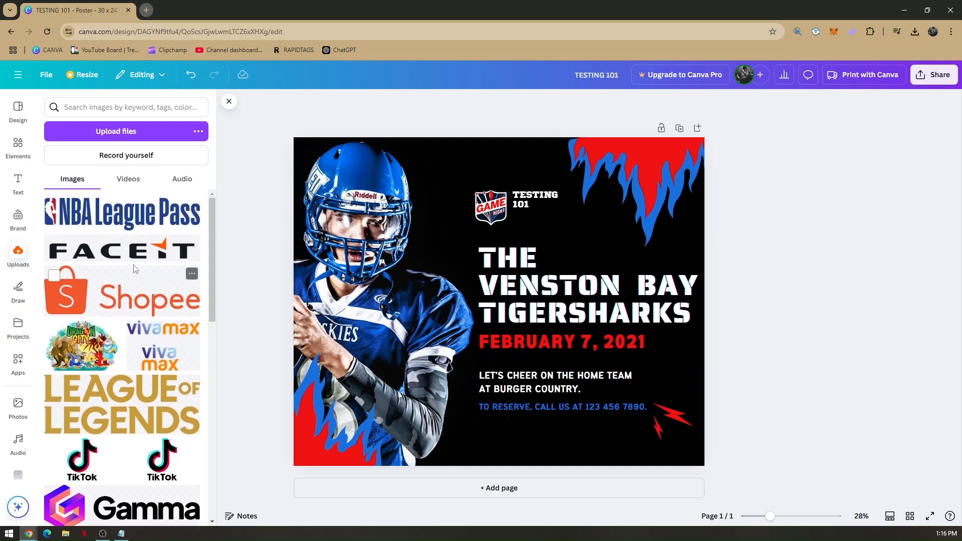
pyautogui.click(19, 258)
pyautogui.click(114, 140)
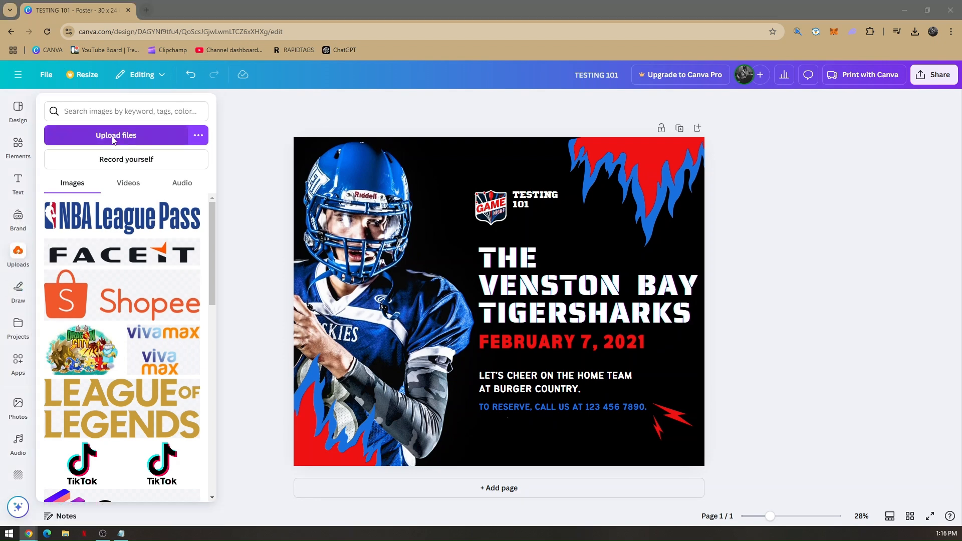
pyautogui.click(371, 11)
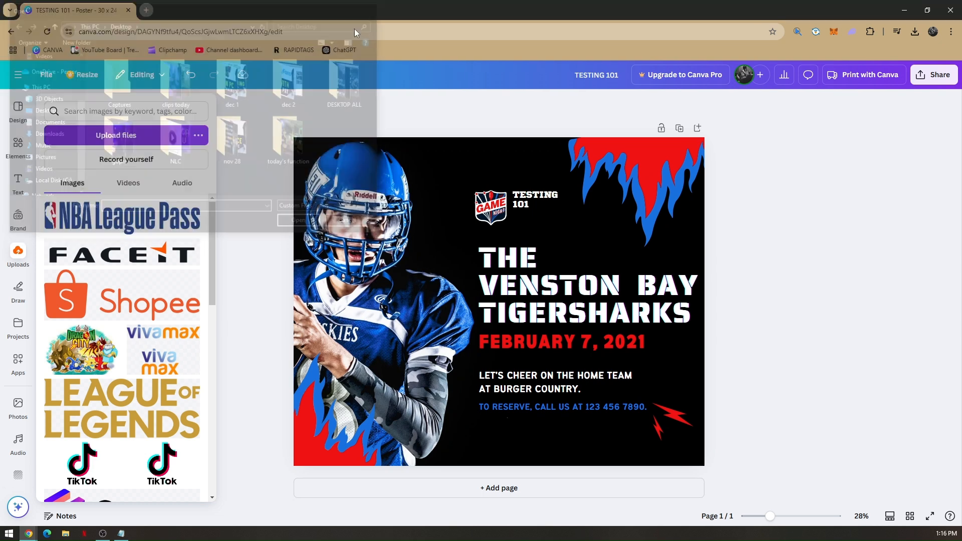
# Add the uploaded League of Legends logo with the stone frame to the poster, shrink it and place it over the title's first line
pyautogui.scroll(-3, 131, 262)
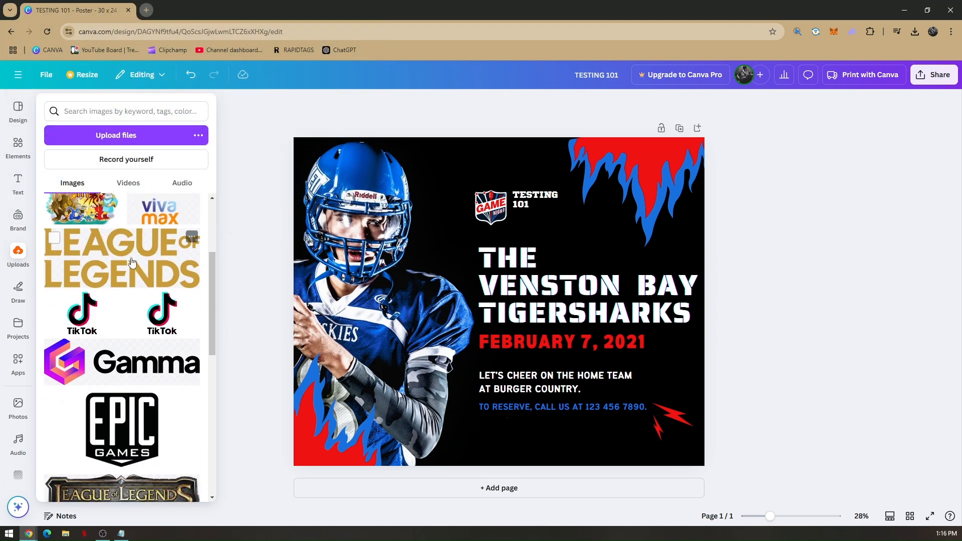
pyautogui.scroll(-5, 131, 262)
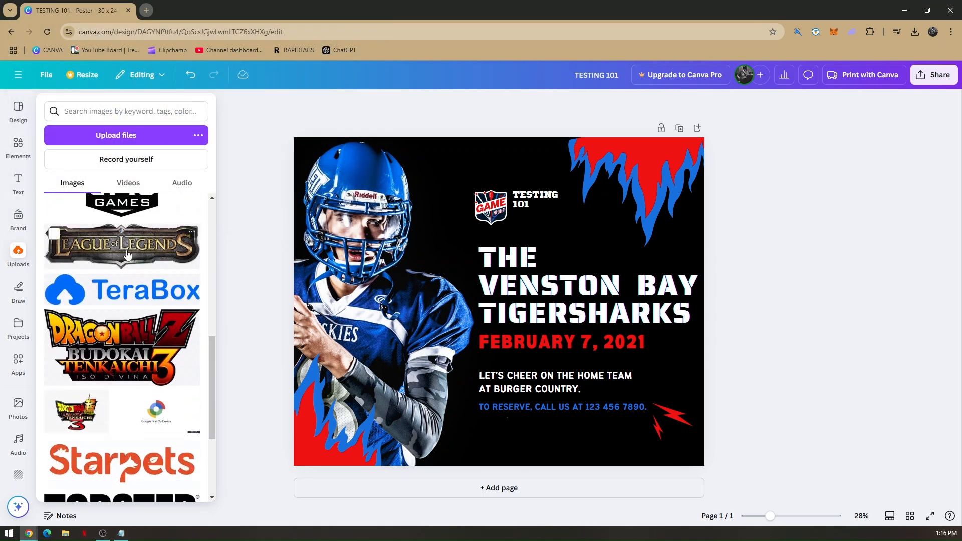
pyautogui.click(128, 255)
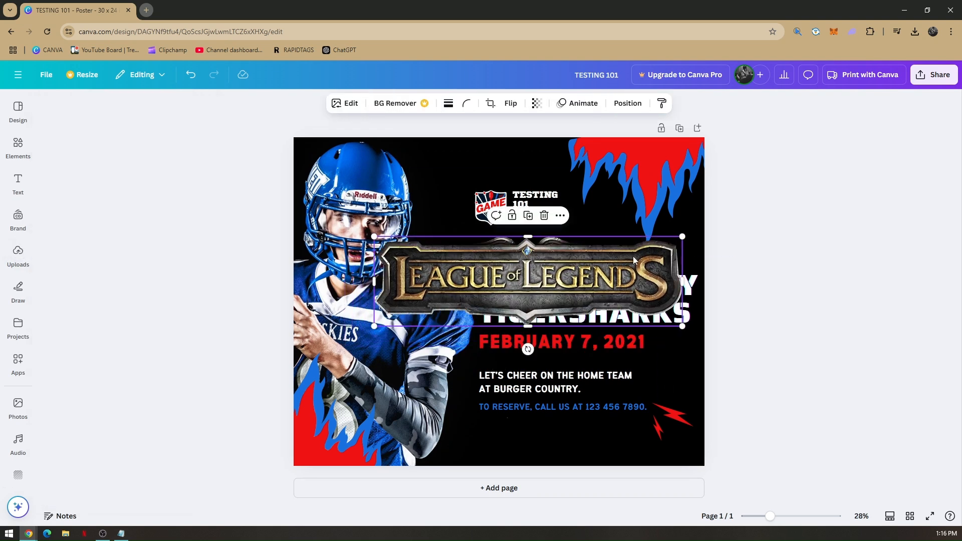
pyautogui.moveTo(682, 236); pyautogui.dragTo(555, 274)
pyautogui.moveTo(473, 303); pyautogui.dragTo(549, 255)
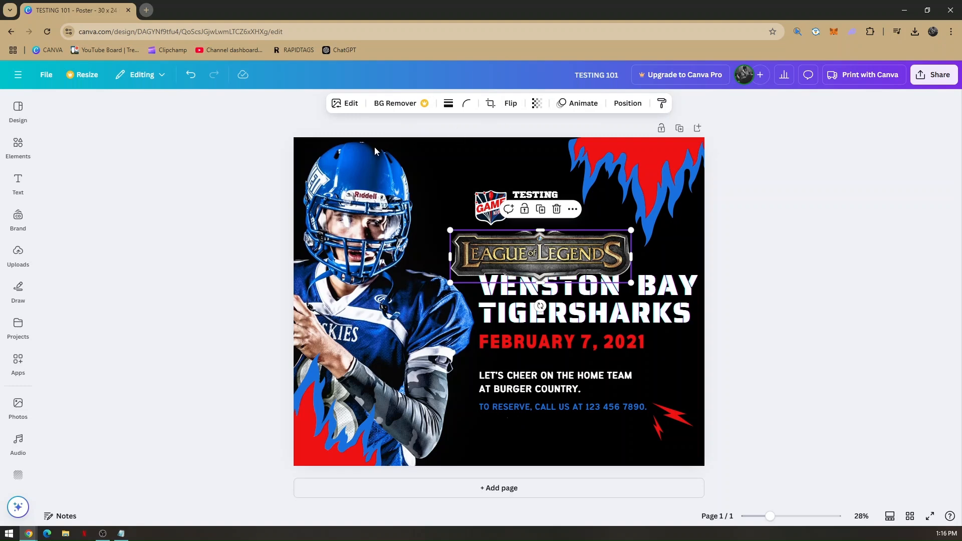
# Reposition the League of Legends logo on the poster, ending over the red date line
pyautogui.click(812, 288)
pyautogui.moveTo(557, 261); pyautogui.dragTo(515, 267)
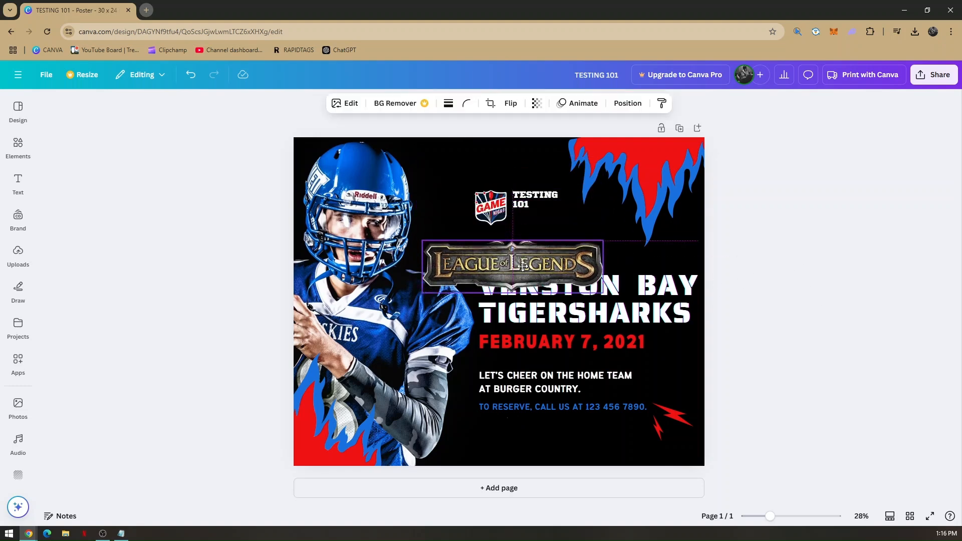
pyautogui.click(840, 337)
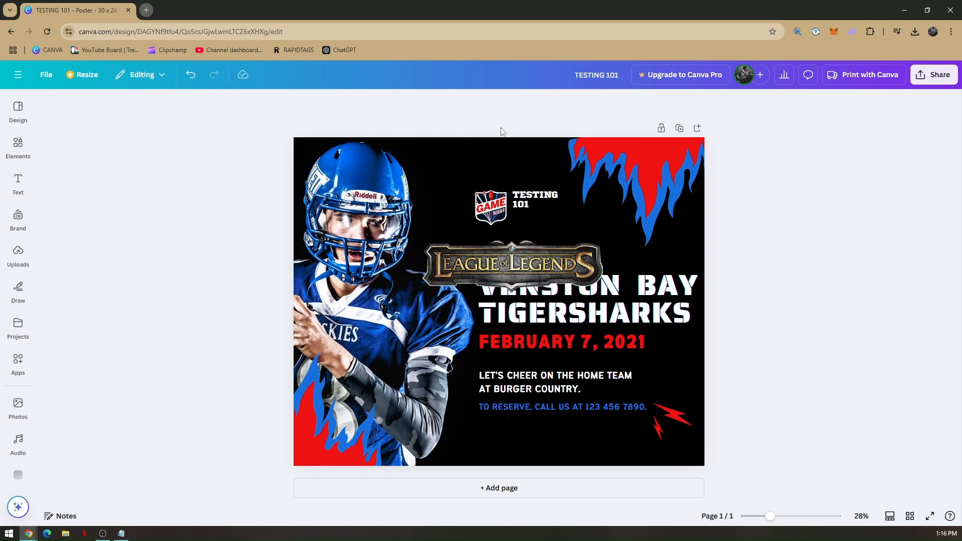
pyautogui.click(529, 264)
pyautogui.moveTo(543, 271); pyautogui.dragTo(544, 326)
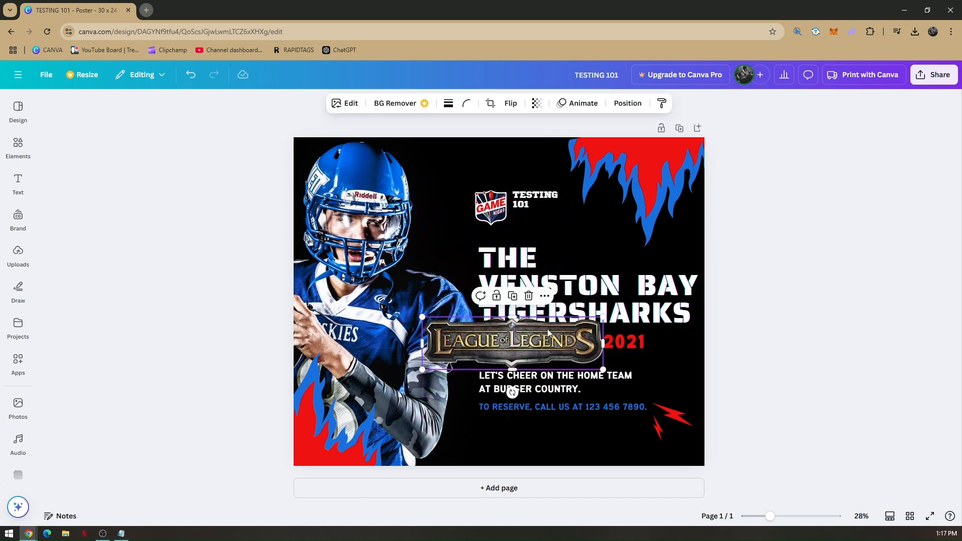
# Set the League of Legends logo's tint to -16 and open the choice of image area for adjustments
pyautogui.click(351, 105)
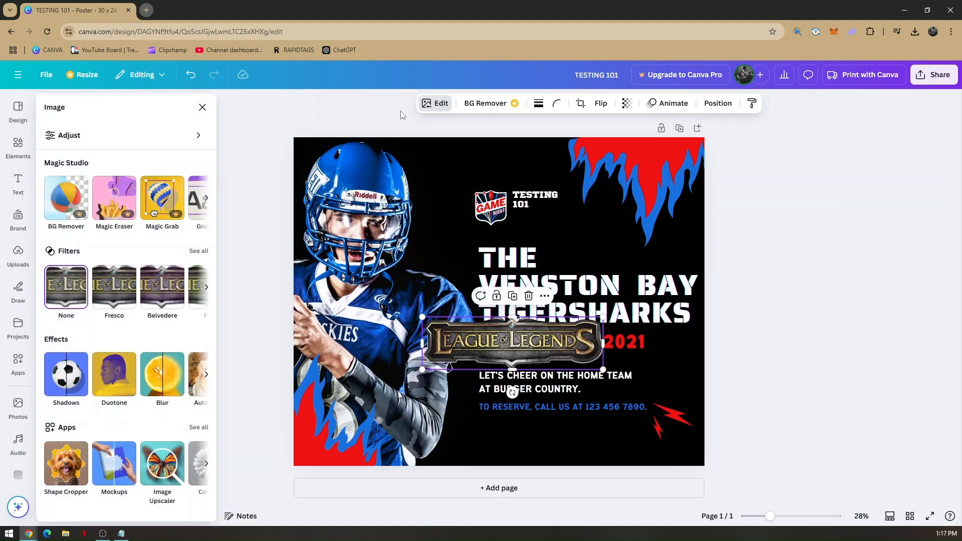
pyautogui.click(84, 140)
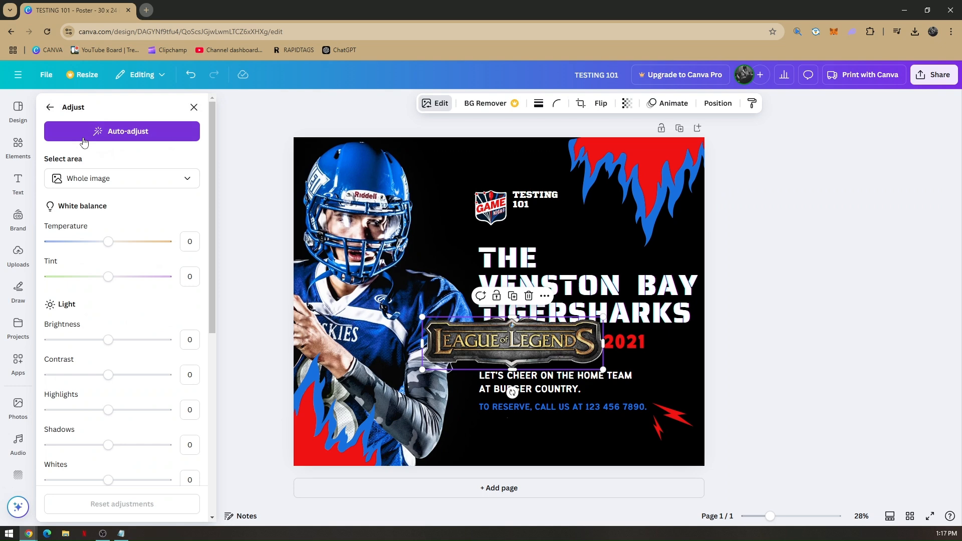
pyautogui.moveTo(109, 242)
pyautogui.mouseDown()
pyautogui.moveTo(155, 246)
pyautogui.moveTo(108, 244)
pyautogui.mouseUp()
pyautogui.moveTo(105, 280); pyautogui.dragTo(96, 276)
pyautogui.scroll(-6, 108, 336)
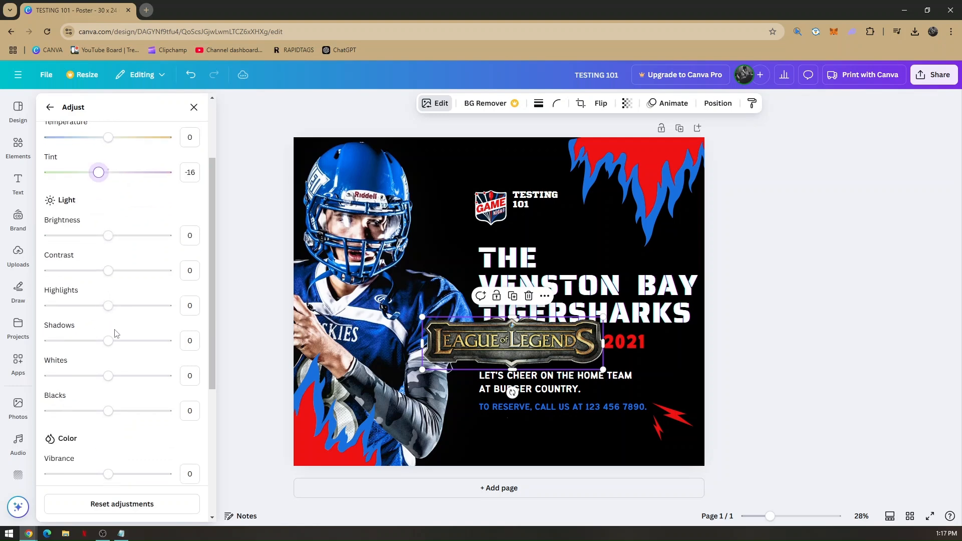
pyautogui.scroll(7, 133, 324)
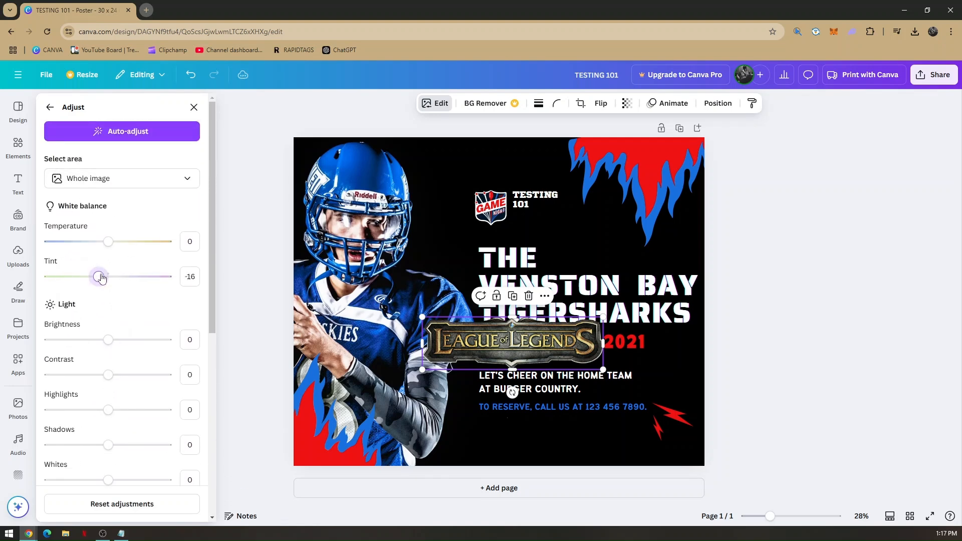
pyautogui.click(98, 181)
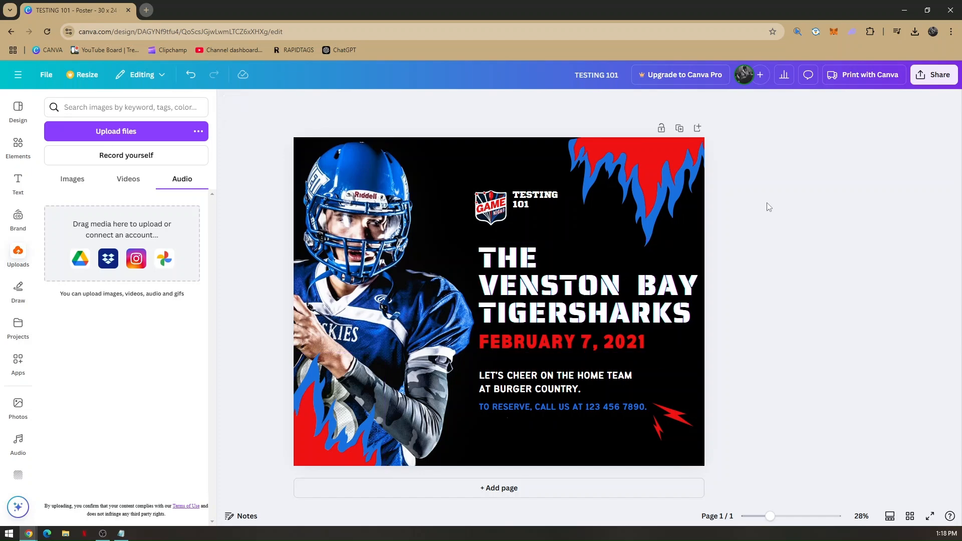
# Examine the poster's download settings and available file types with PNG selected, and close them without downloading
pyautogui.click(932, 81)
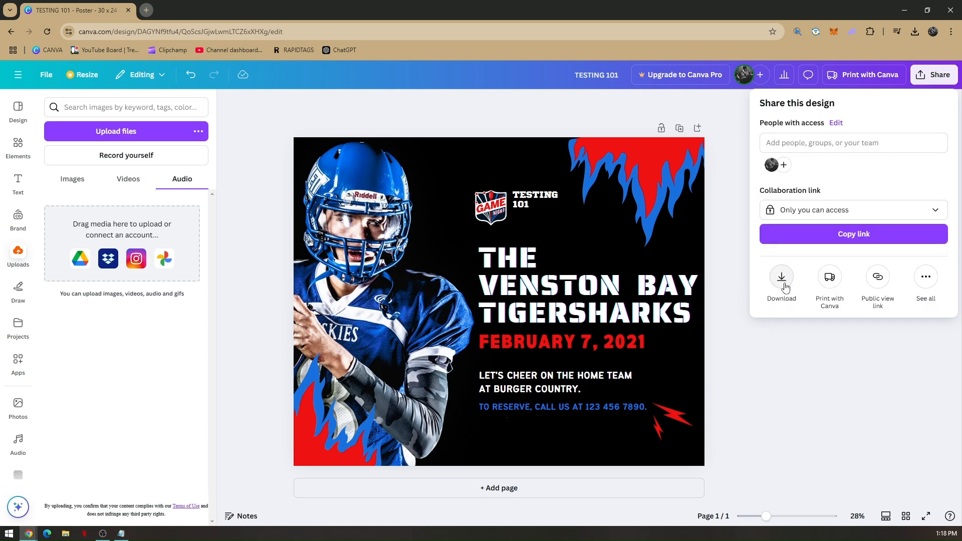
pyautogui.click(783, 284)
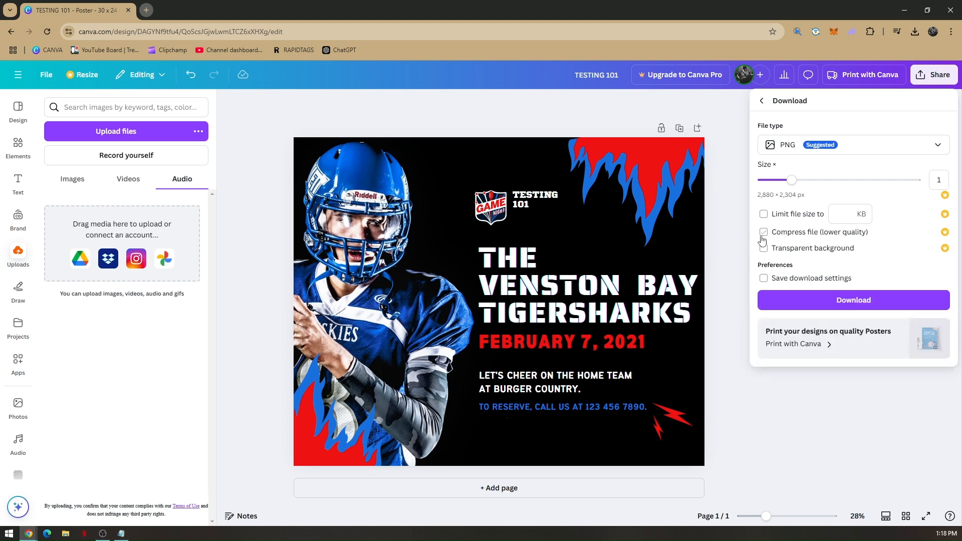
pyautogui.click(893, 145)
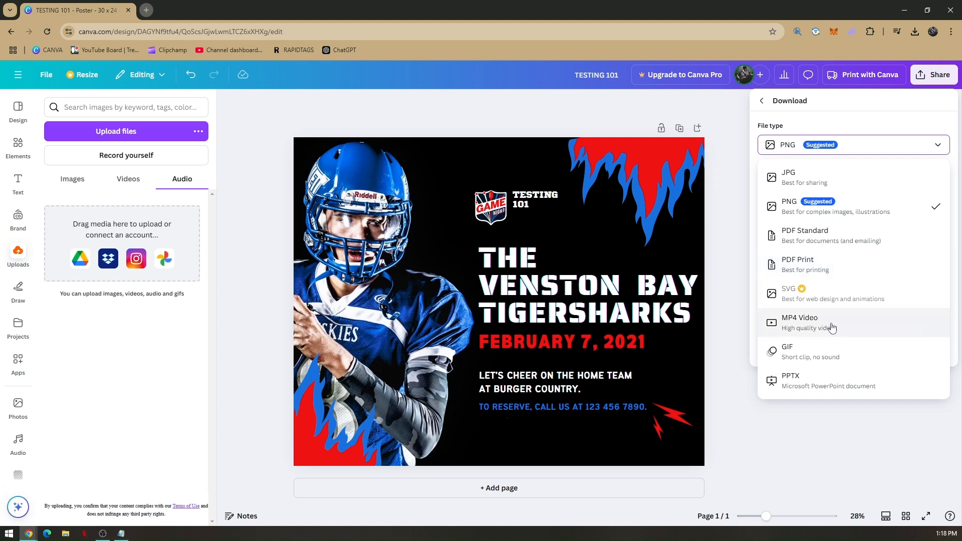
pyautogui.click(847, 146)
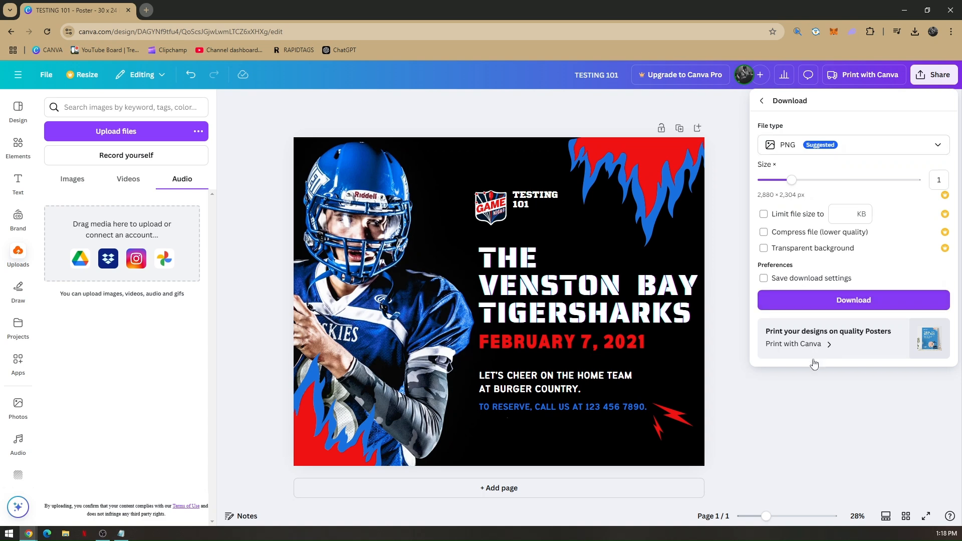
pyautogui.click(835, 449)
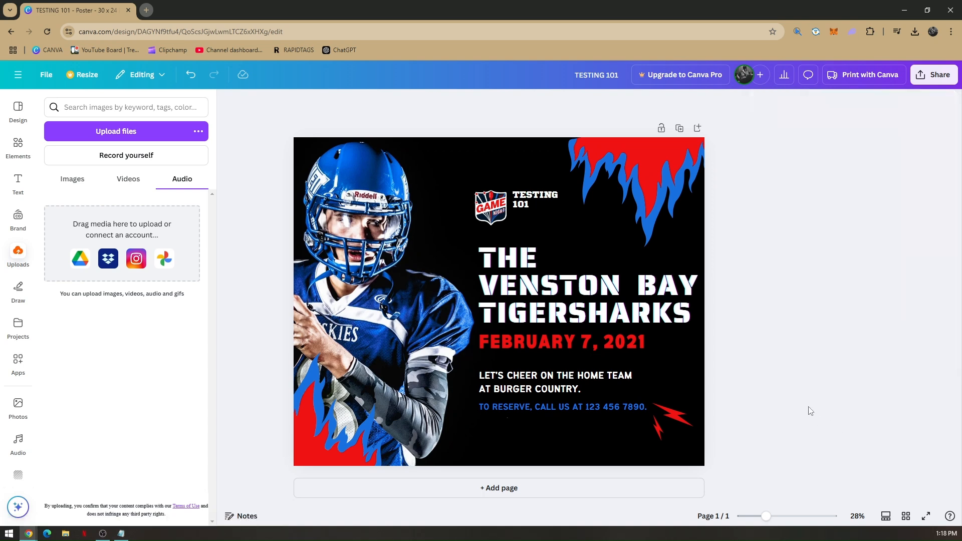